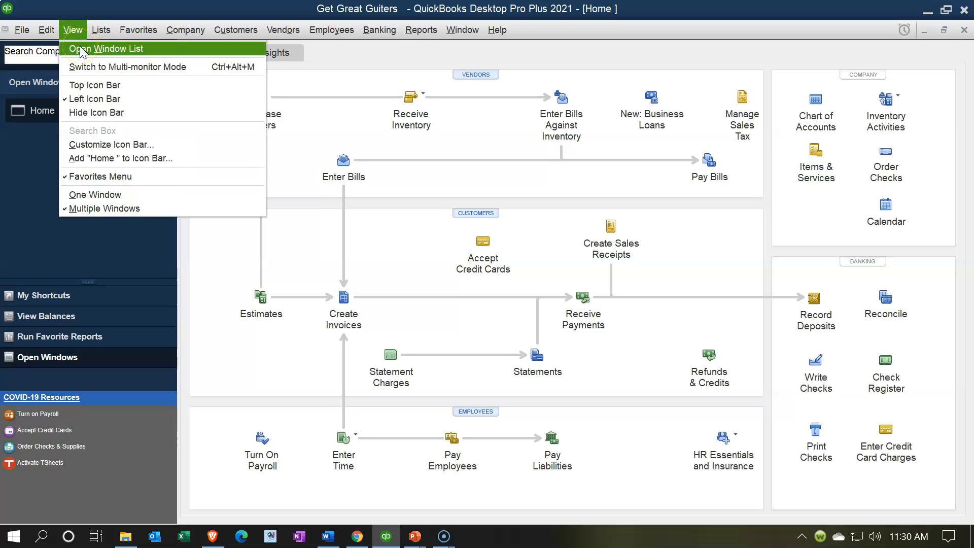
Show the list of open windows.
click(81, 49)
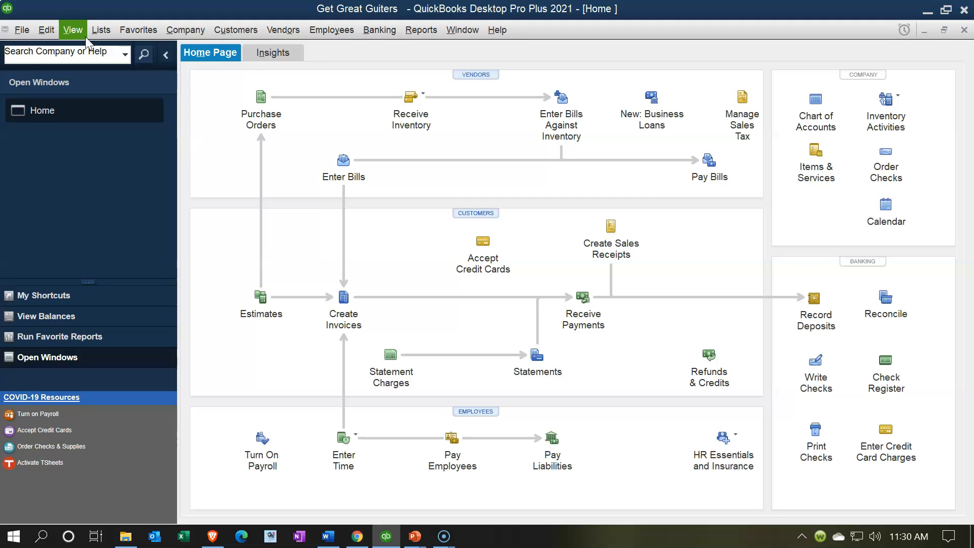
click(216, 131)
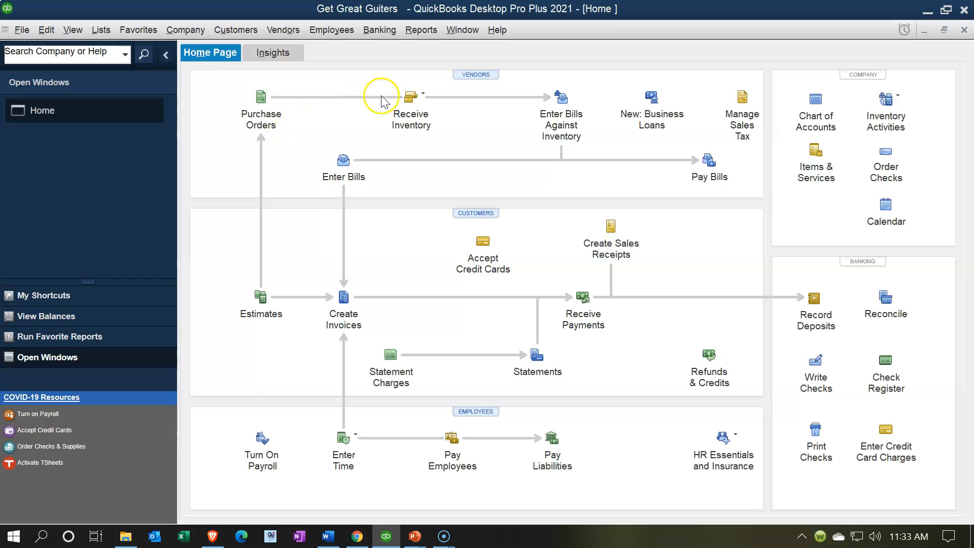
click(424, 97)
click(425, 99)
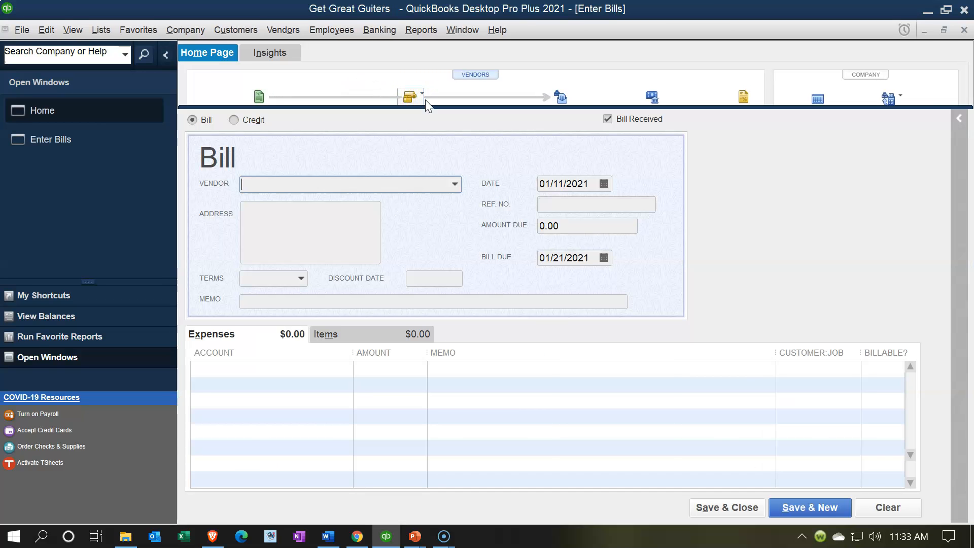
click(965, 31)
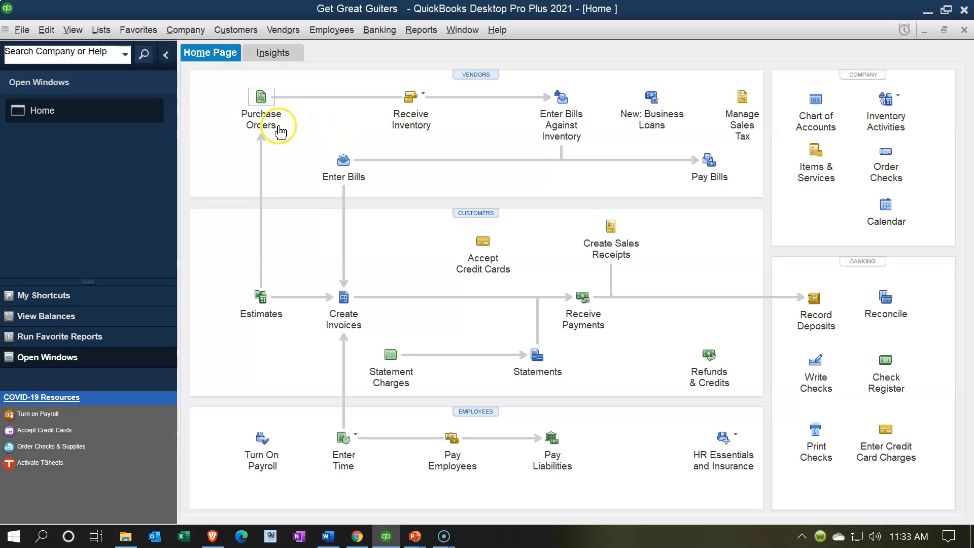
Start a new purchase order and choose Epiphone as the vendor.
click(261, 99)
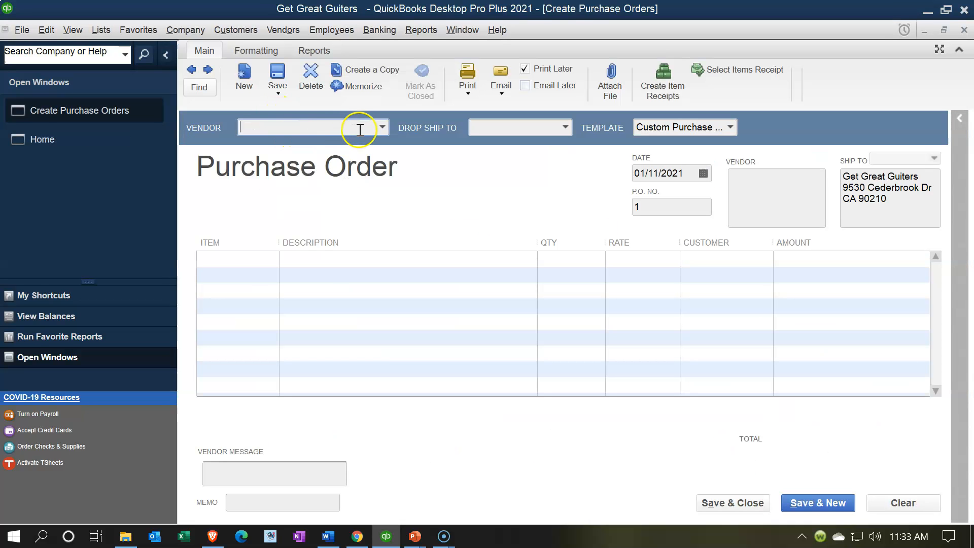
click(381, 128)
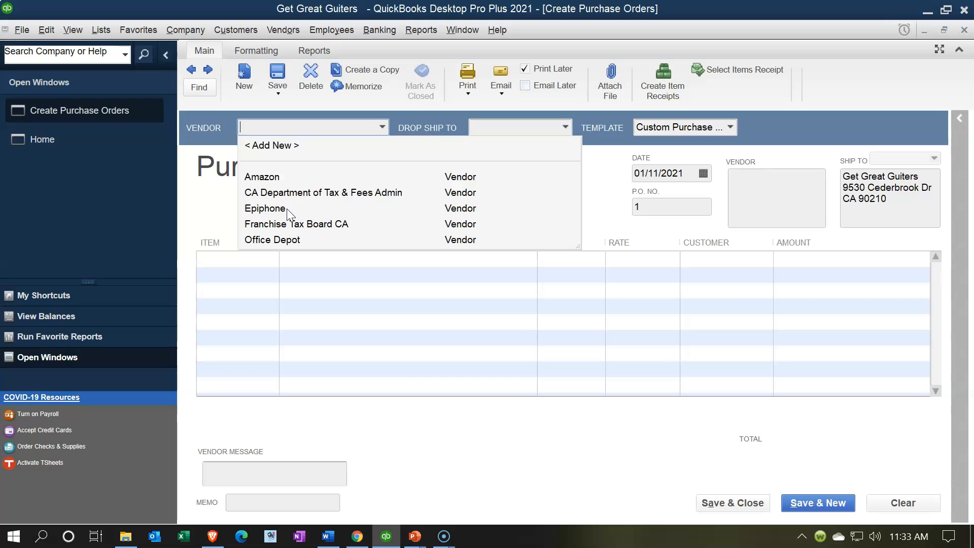
text(E)
key(Tab)
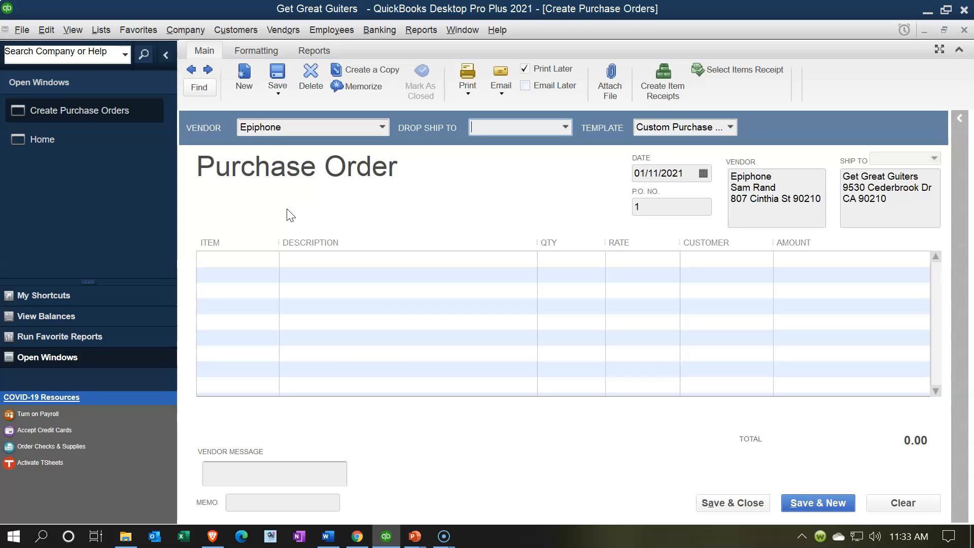
Set the purchase order date to 01/12/2021, keep the default order number and addresses, and go to the first item line.
key(Tab)
key(Tab)
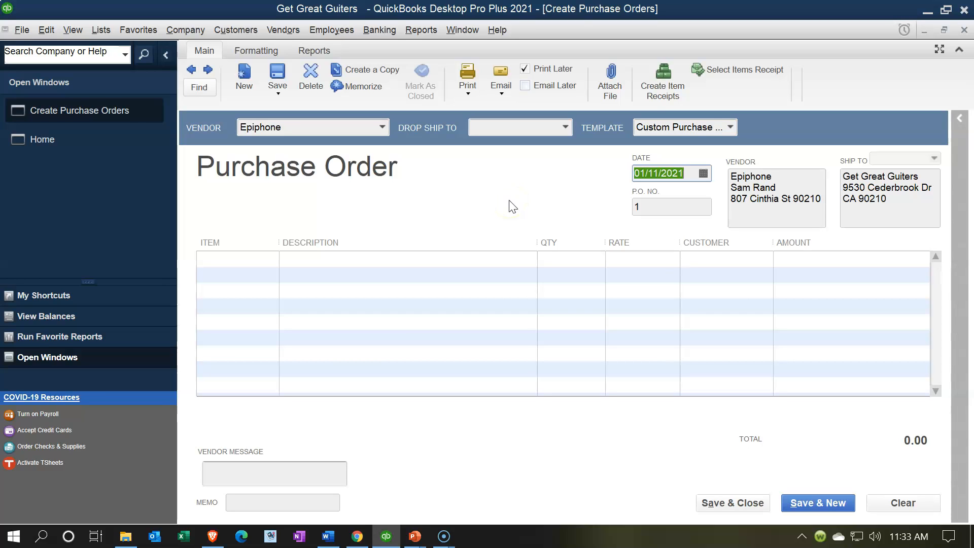
key(plus)
key(Tab)
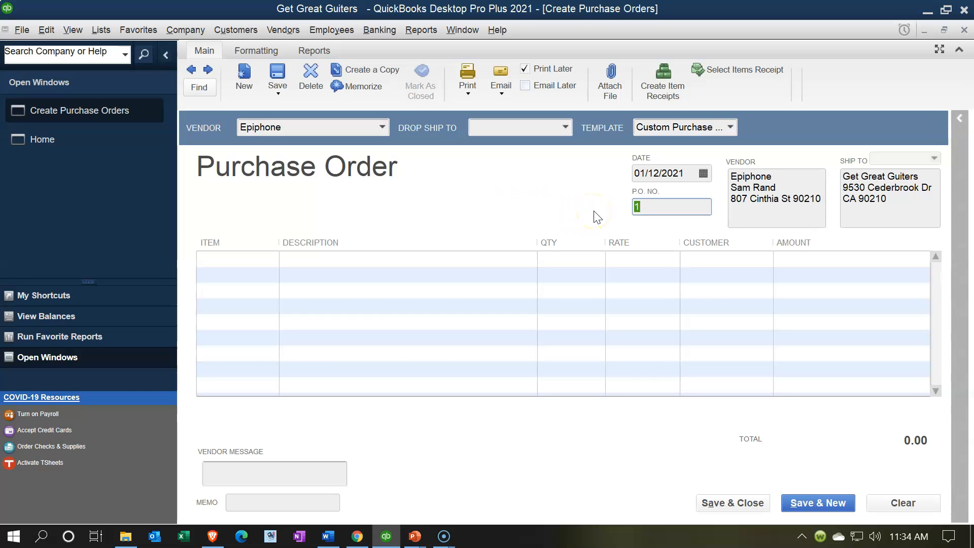
key(Tab)
key(Tab)
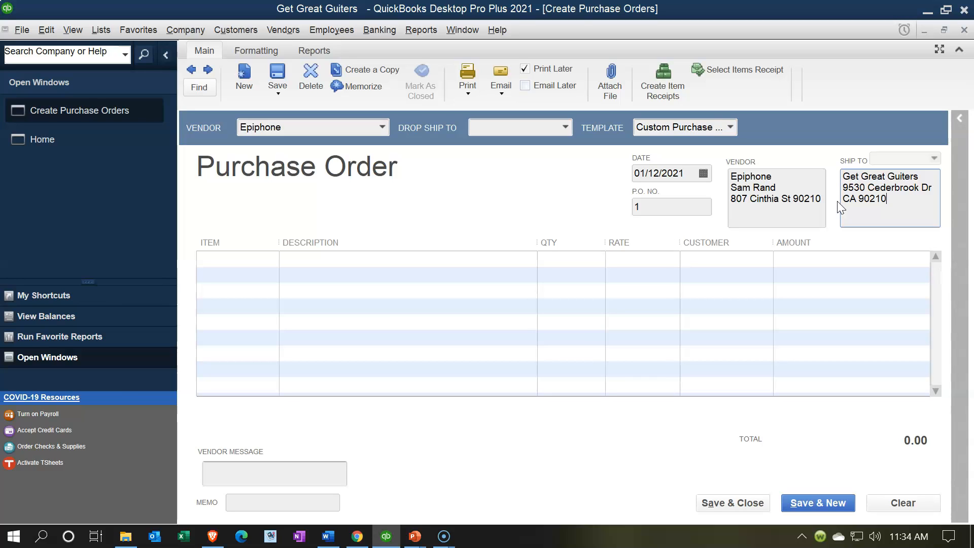
click(820, 209)
click(821, 209)
key(Tab)
key(Tab)
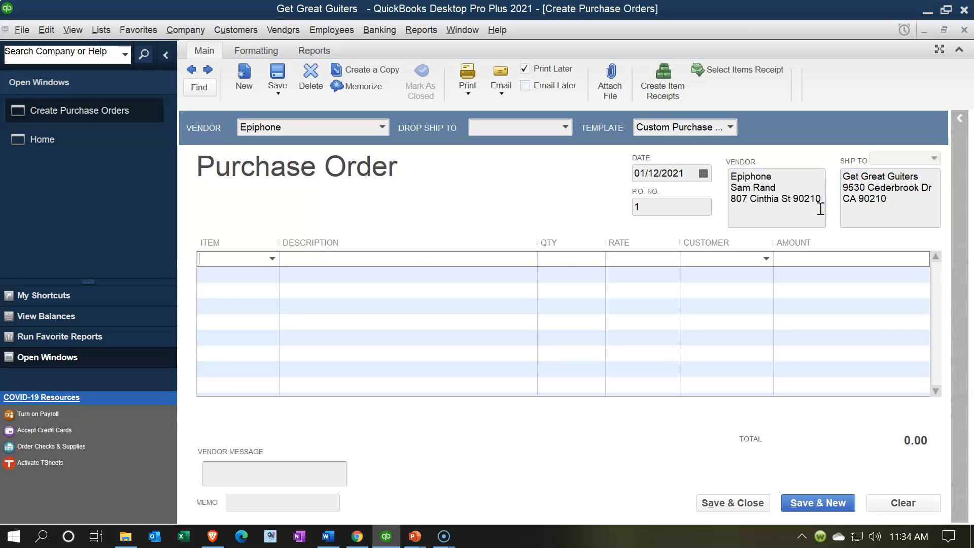
Add the inventory item ELP (Epiphone Les Paul) to the first line with a quantity of 50.
click(272, 259)
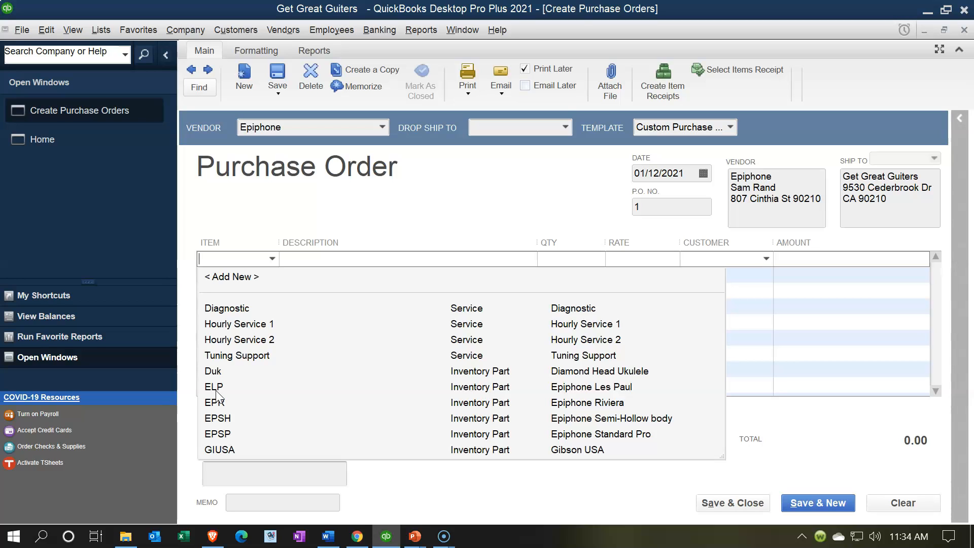
text(ELP)
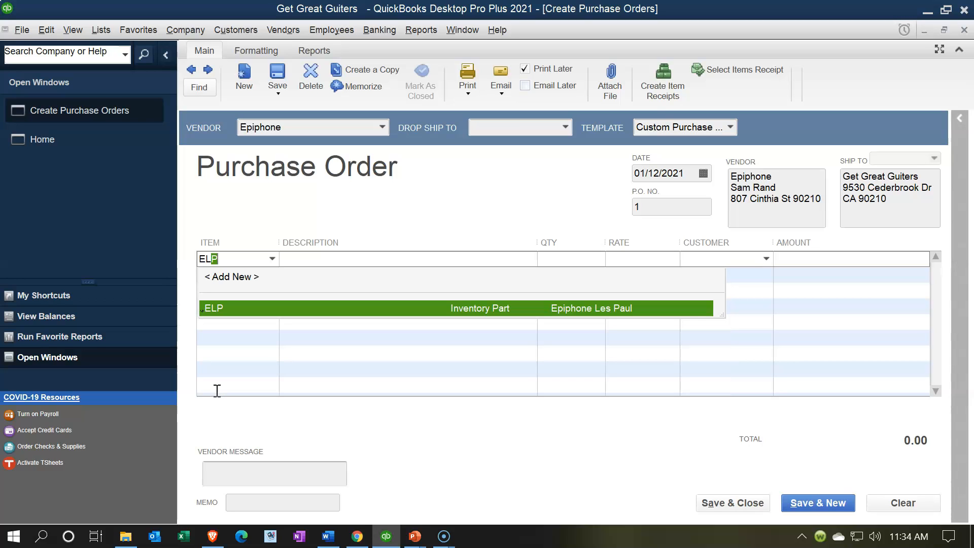
key(Tab)
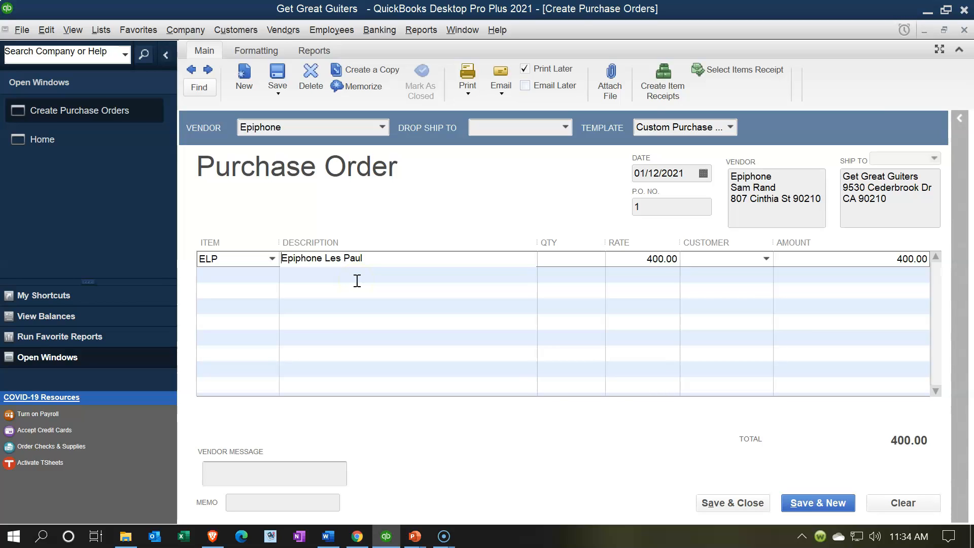
click(562, 258)
text(50)
key(Tab)
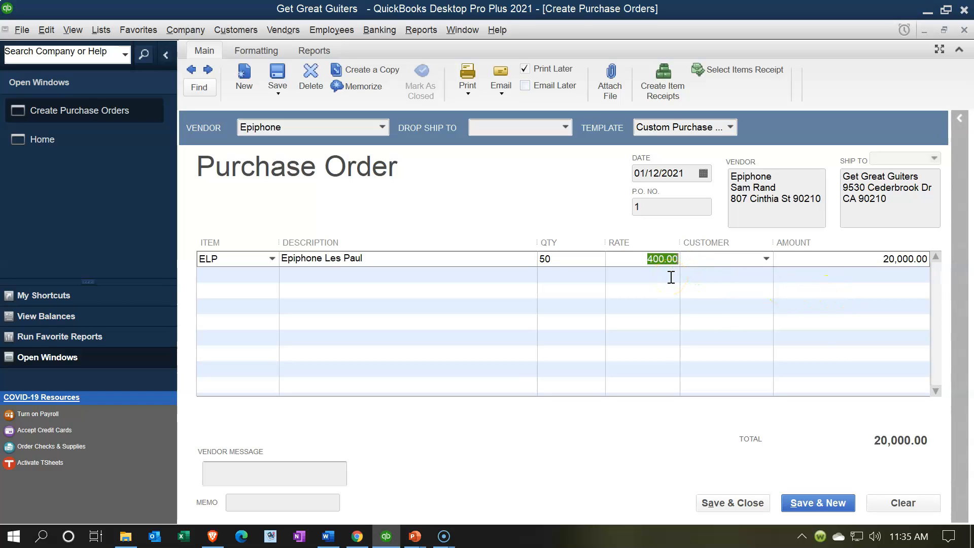
Examine the cost and sales price in the ELP item's record from the item list, and return to the purchase order.
click(82, 147)
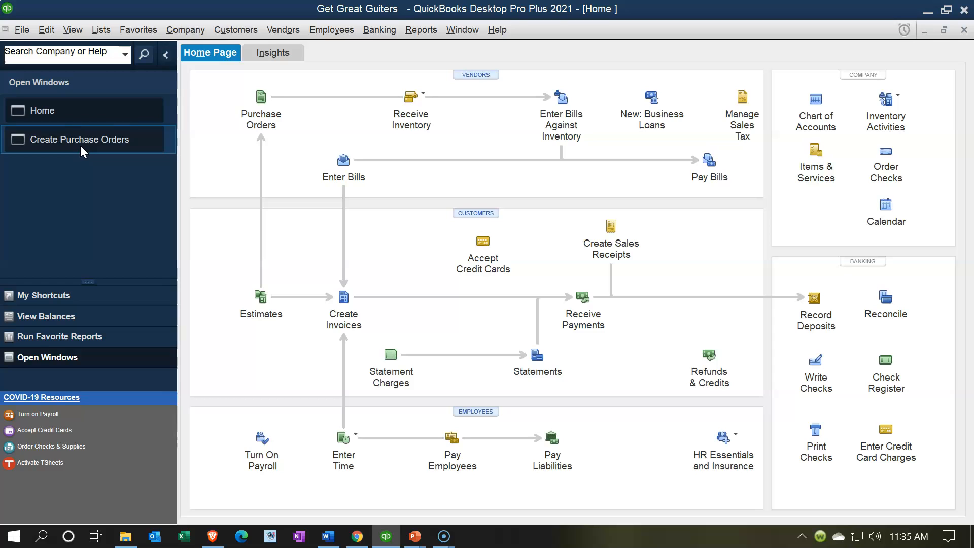
click(101, 31)
click(104, 65)
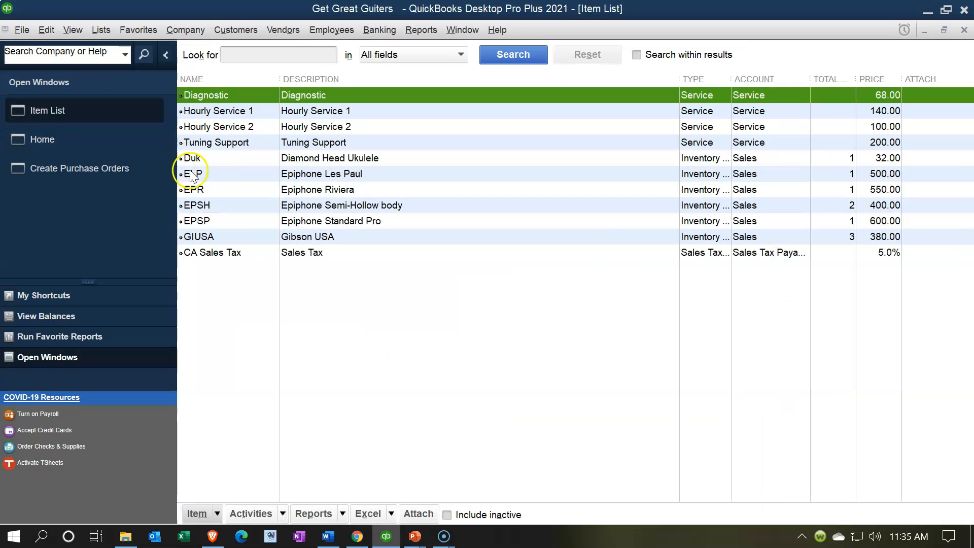
click(215, 175)
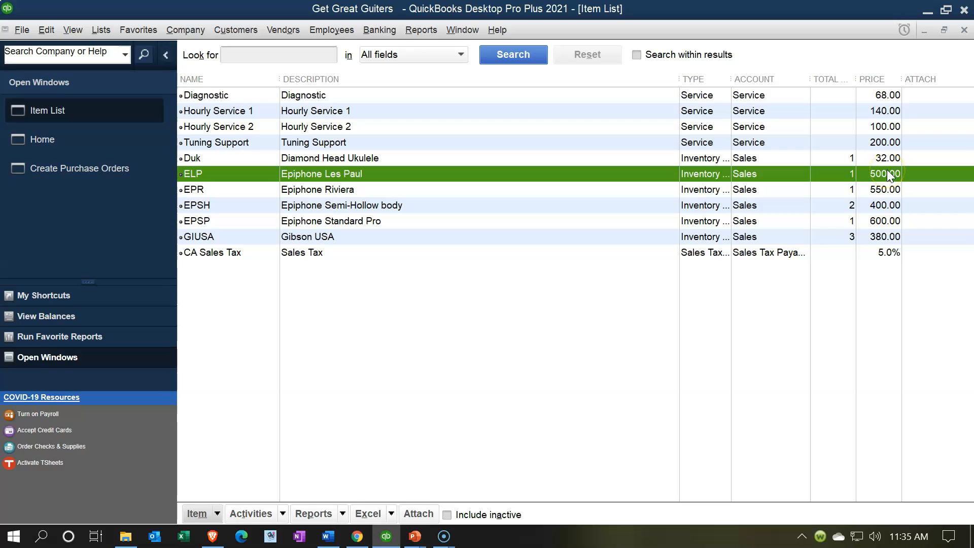
click(586, 176)
double_click(570, 173)
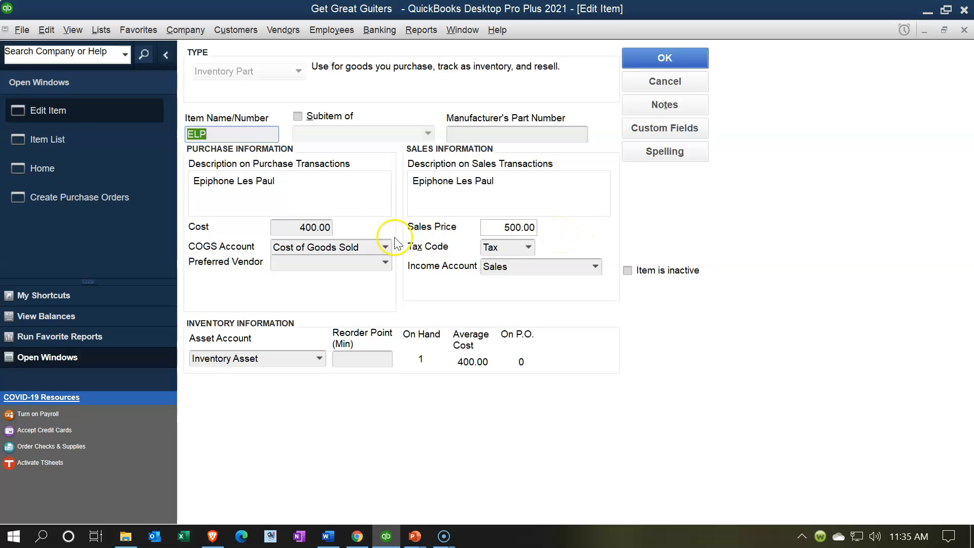
click(964, 30)
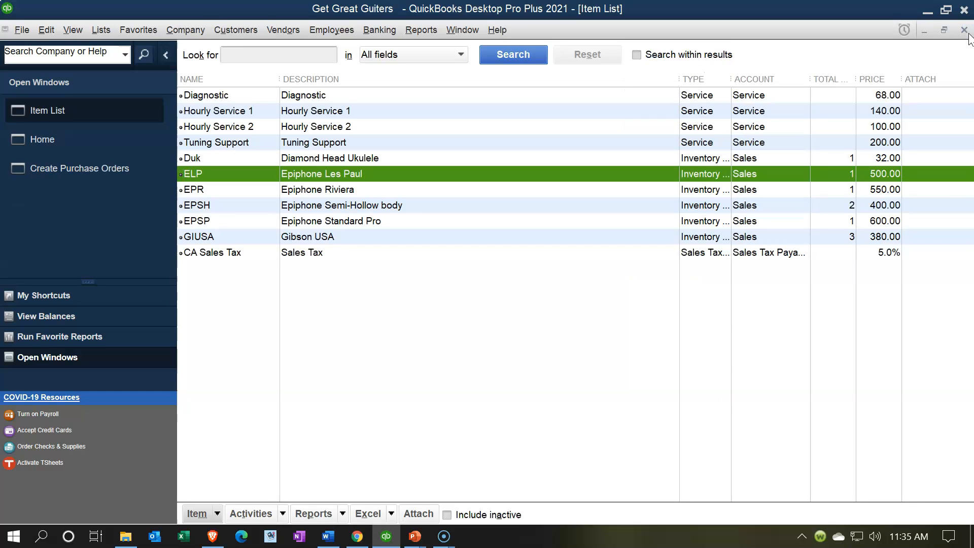
click(965, 31)
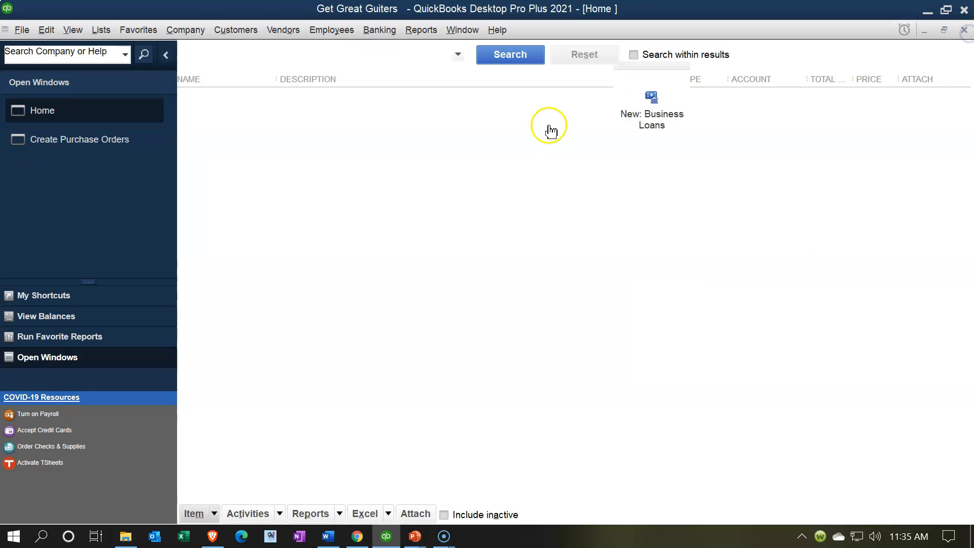
click(78, 147)
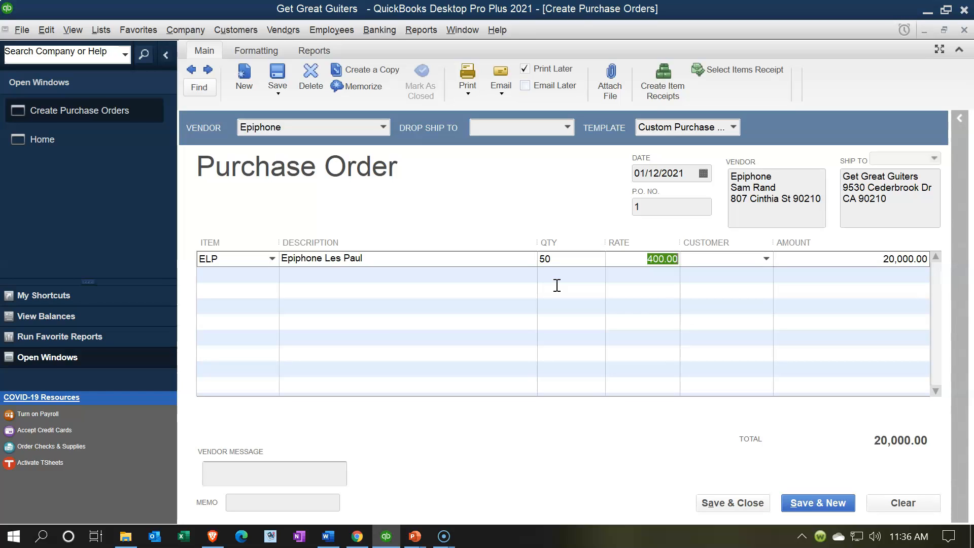
Assign the ELP line to a new customer by quick-adding the customer's name, and save and close the purchase order.
click(709, 267)
key(Tab)
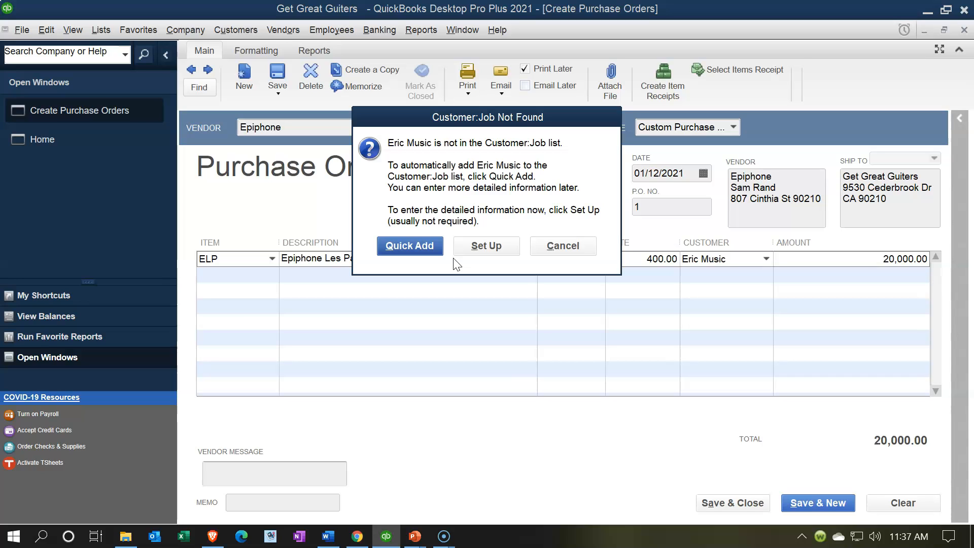
click(421, 248)
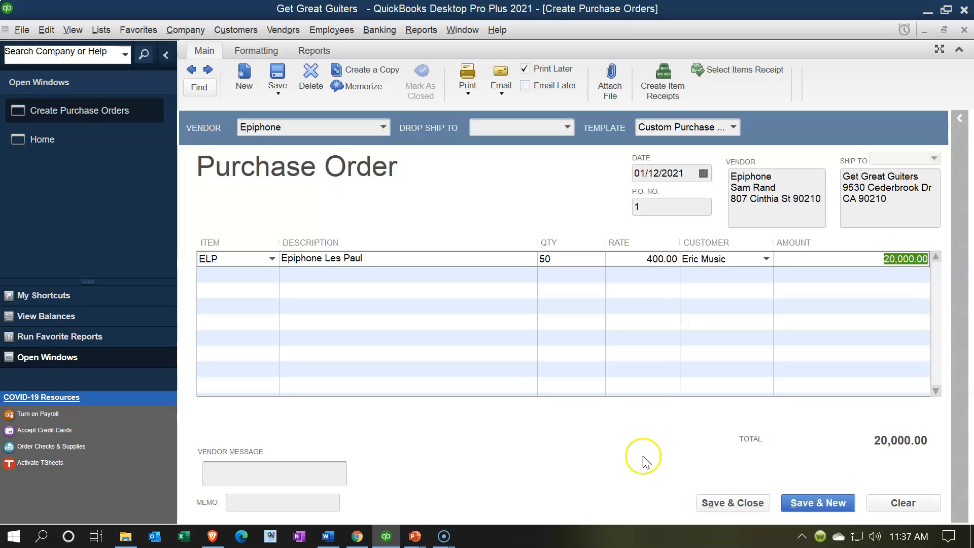
click(719, 501)
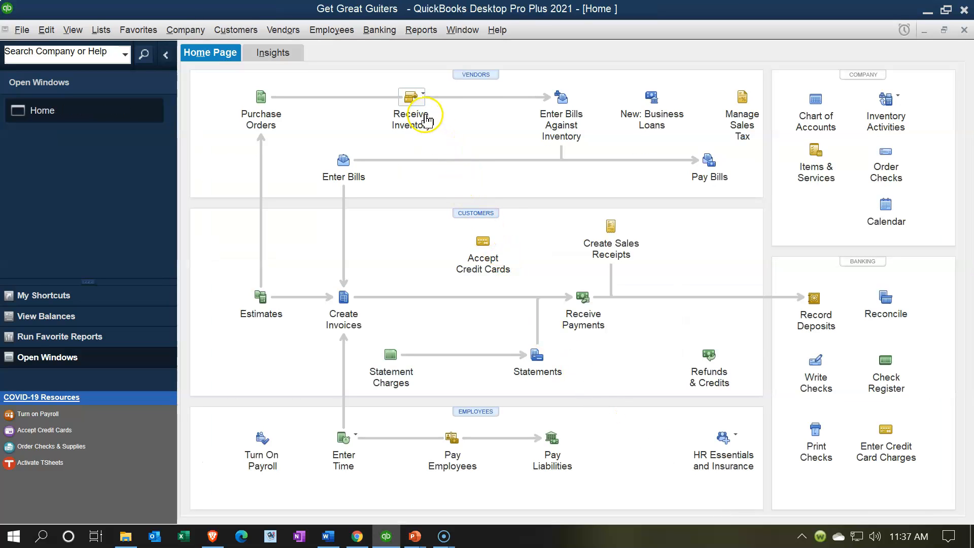
Try receiving inventory with a bill from Epiphone without applying its open purchase orders, and discard the unrecorded bill.
click(424, 108)
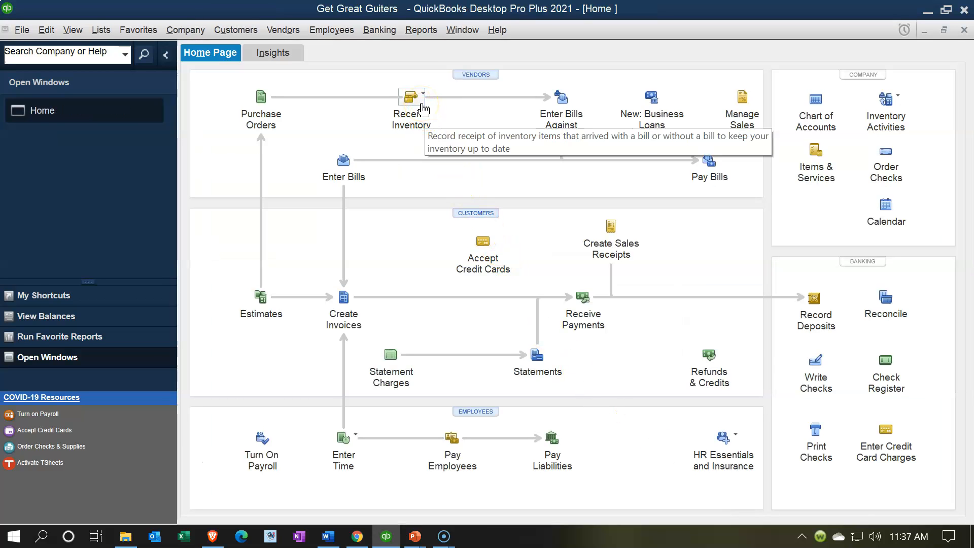
click(424, 108)
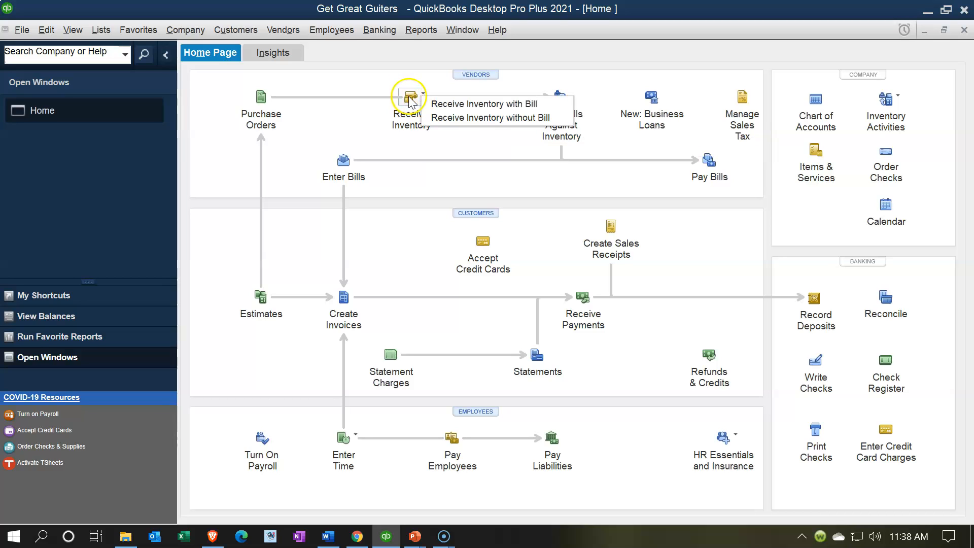
click(442, 105)
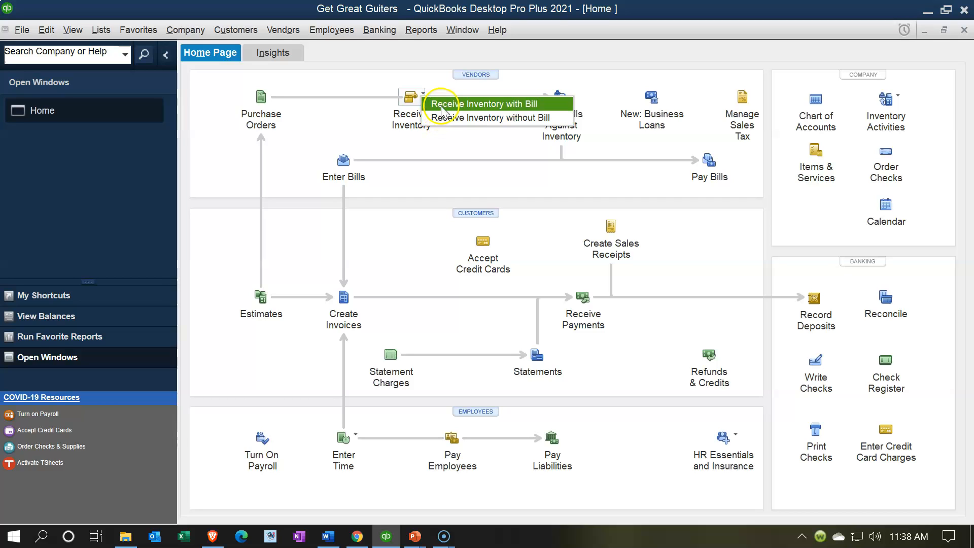
click(542, 102)
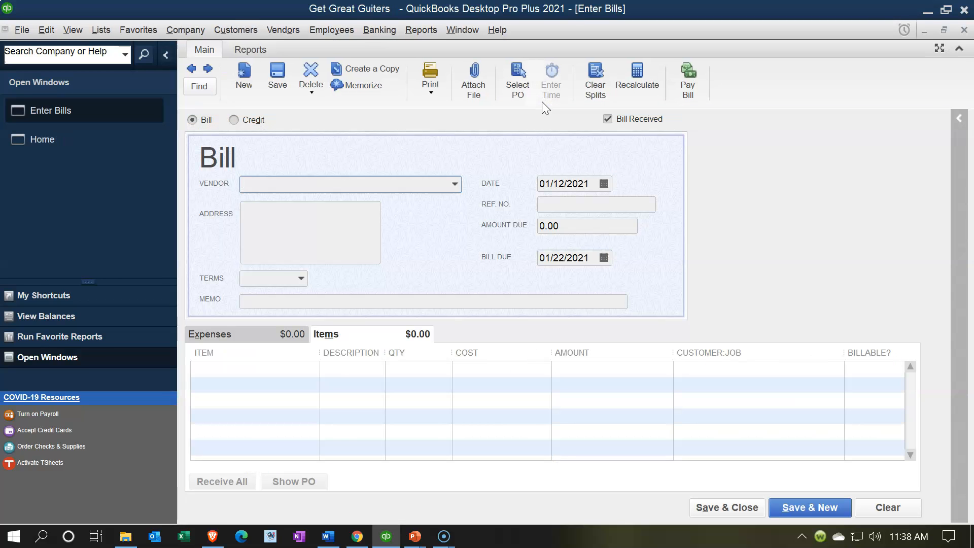
click(456, 185)
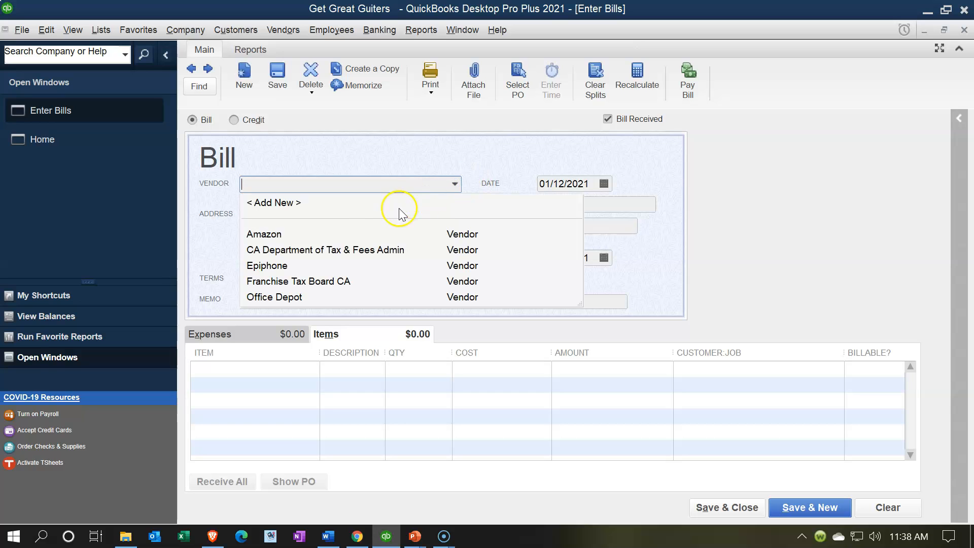
click(302, 266)
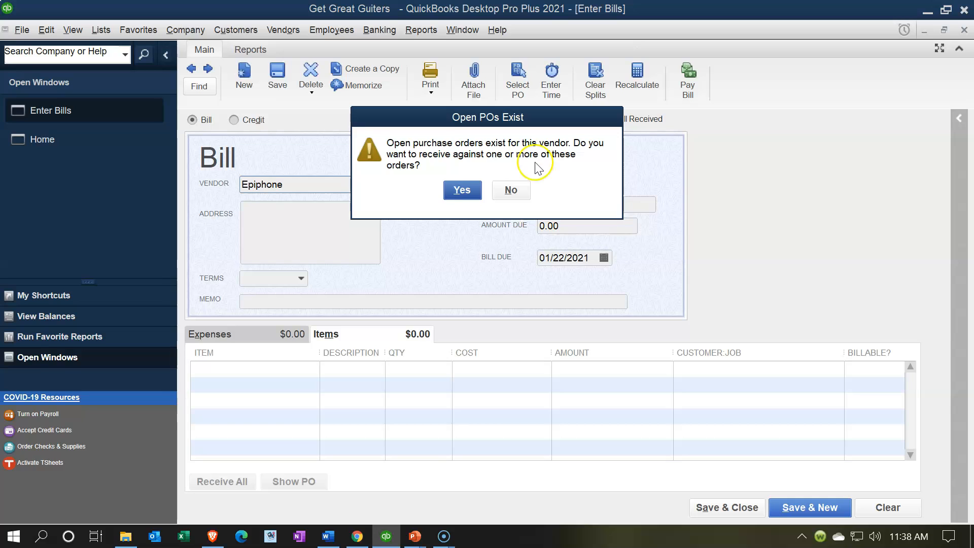
click(513, 190)
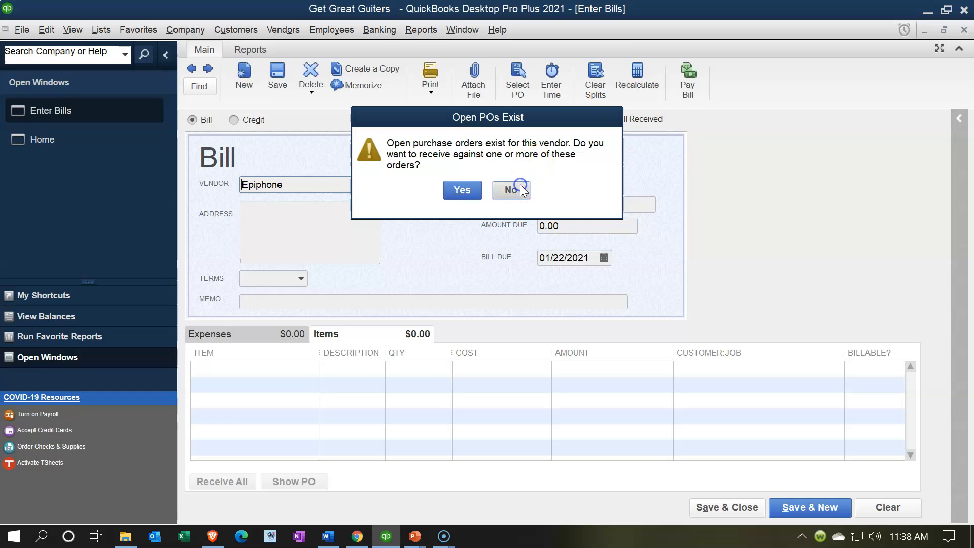
click(964, 31)
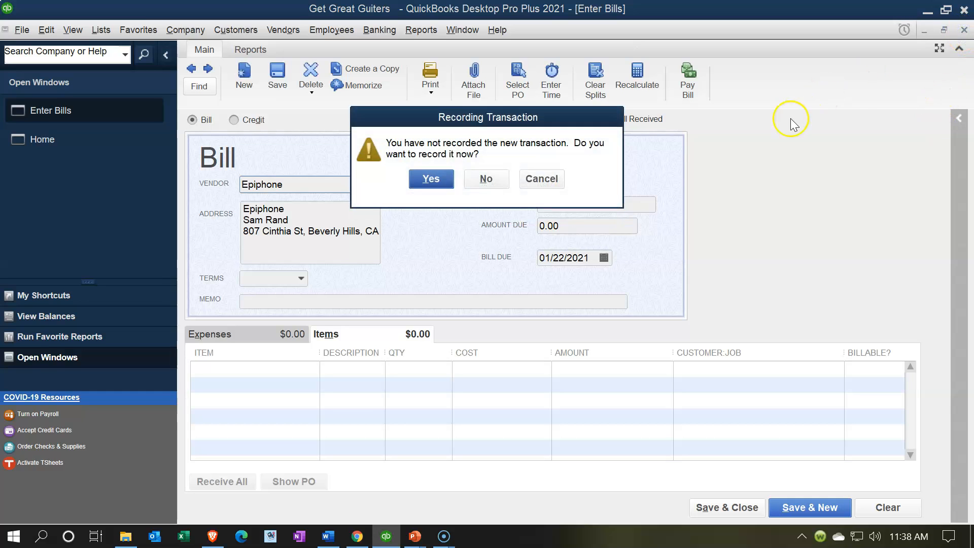
click(500, 195)
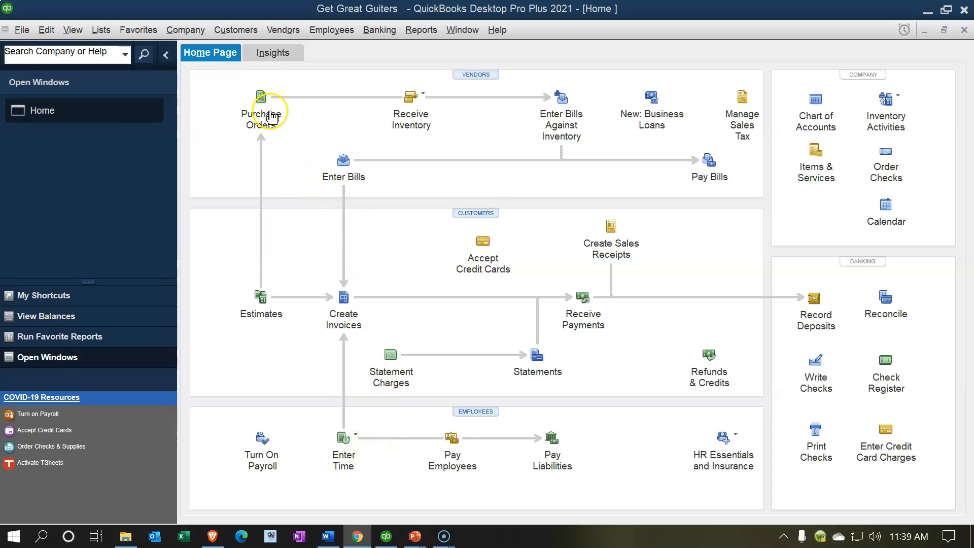
Start a new purchase order and quick-add Gibson as its vendor.
click(268, 110)
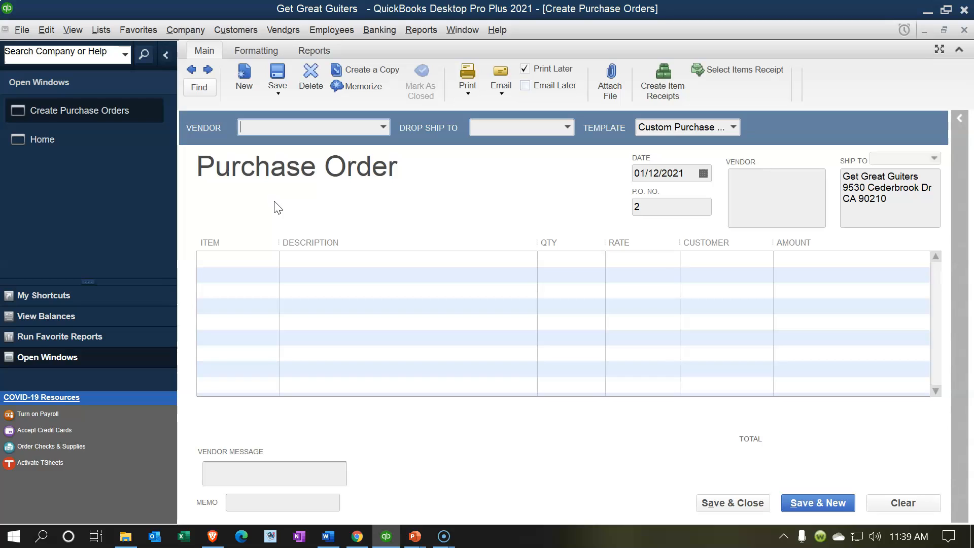
click(383, 131)
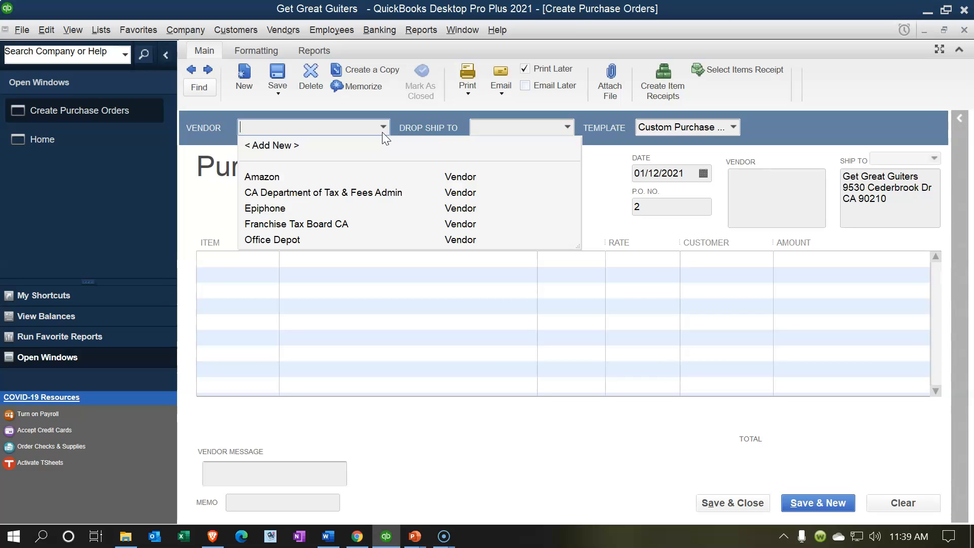
click(382, 132)
click(278, 174)
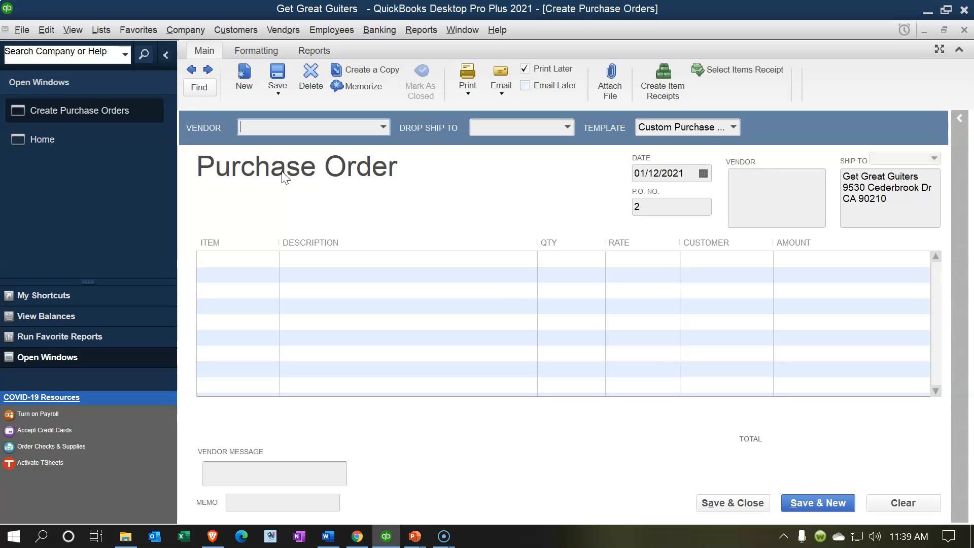
text(Gibson)
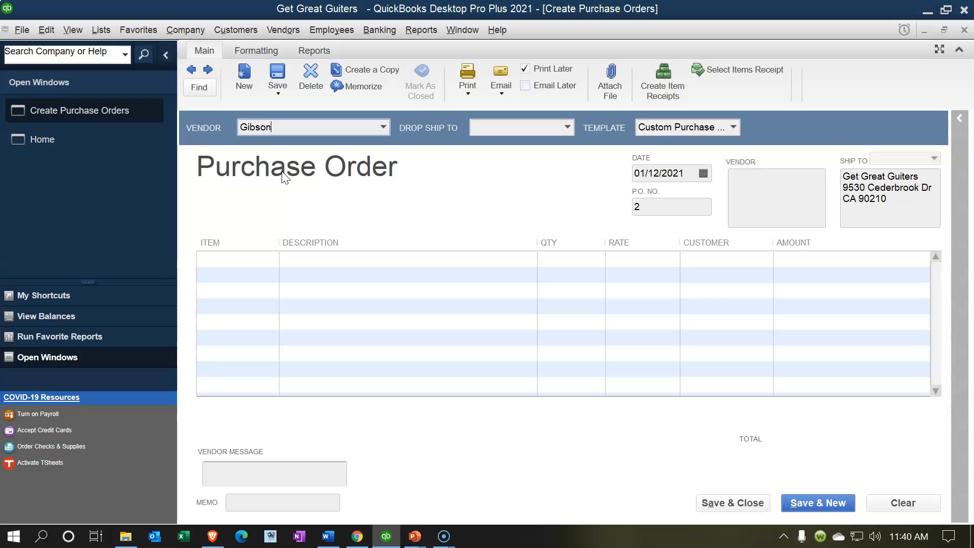
key(Tab)
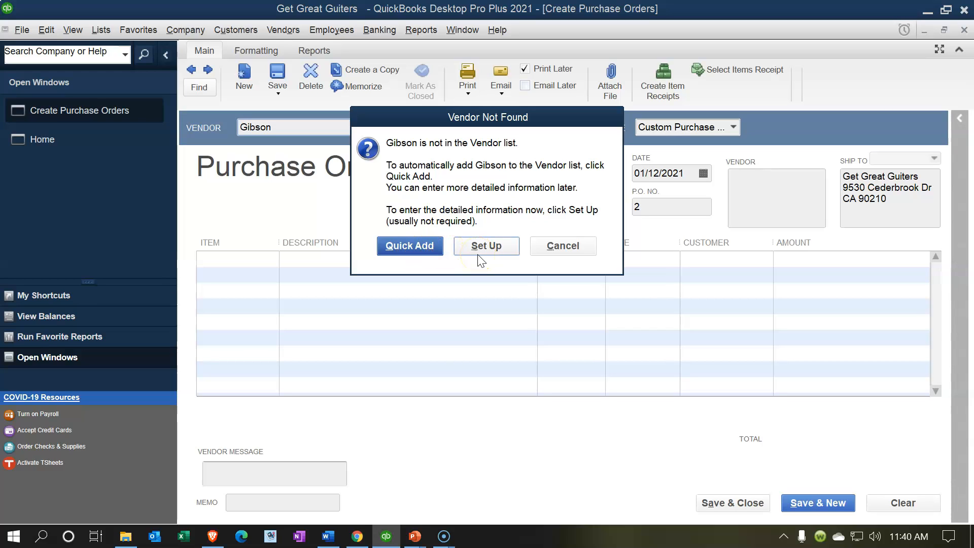
click(422, 249)
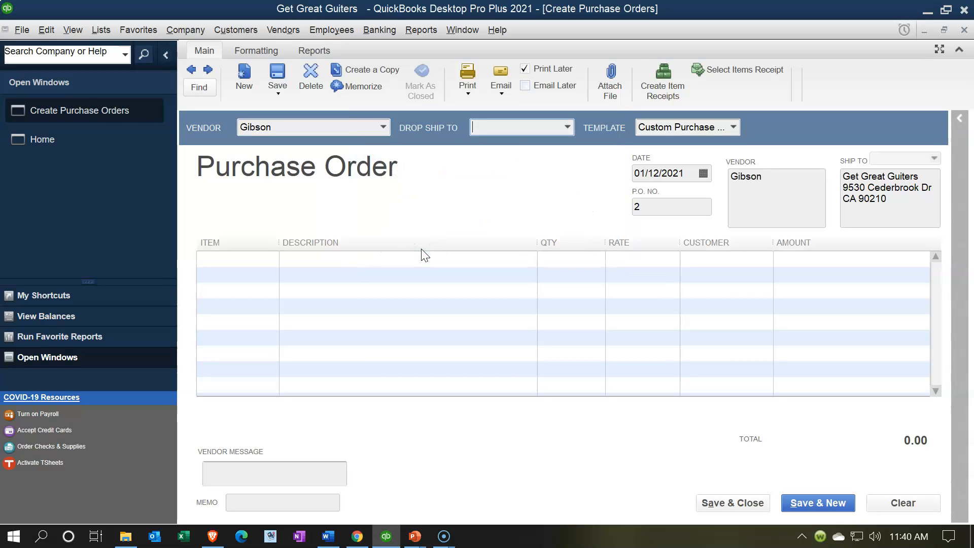
Enter the new item GSB on the purchase order's first line and begin setting it up as an inventory part.
key(Tab)
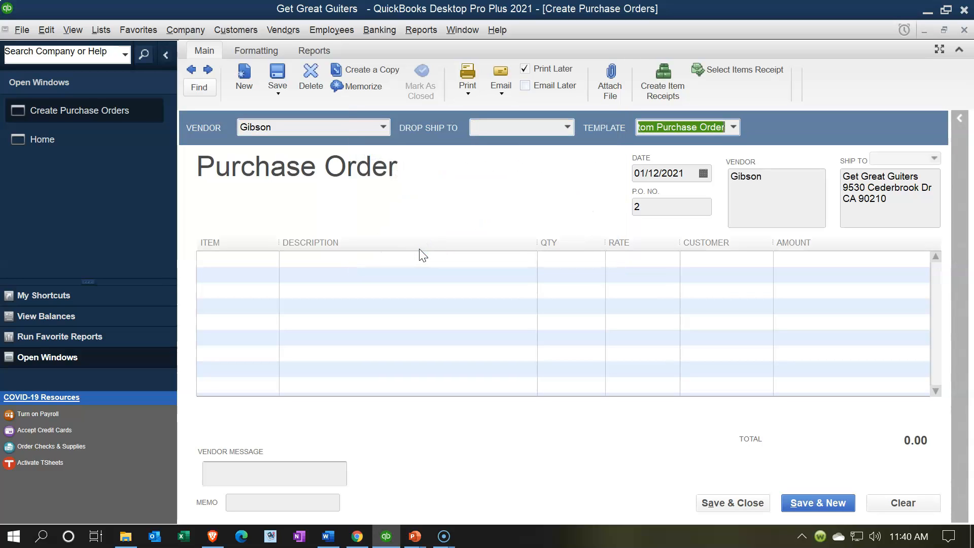
key(Tab)
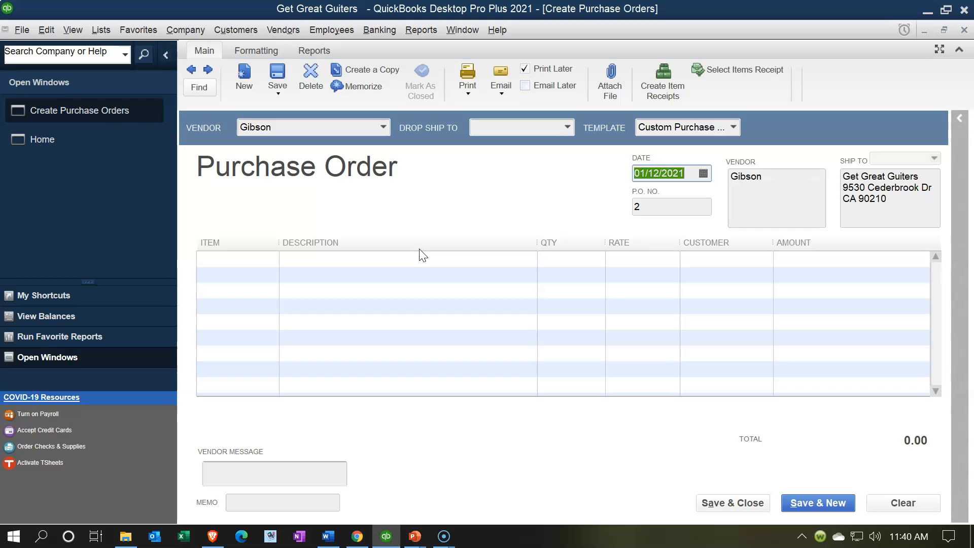
key(Tab)
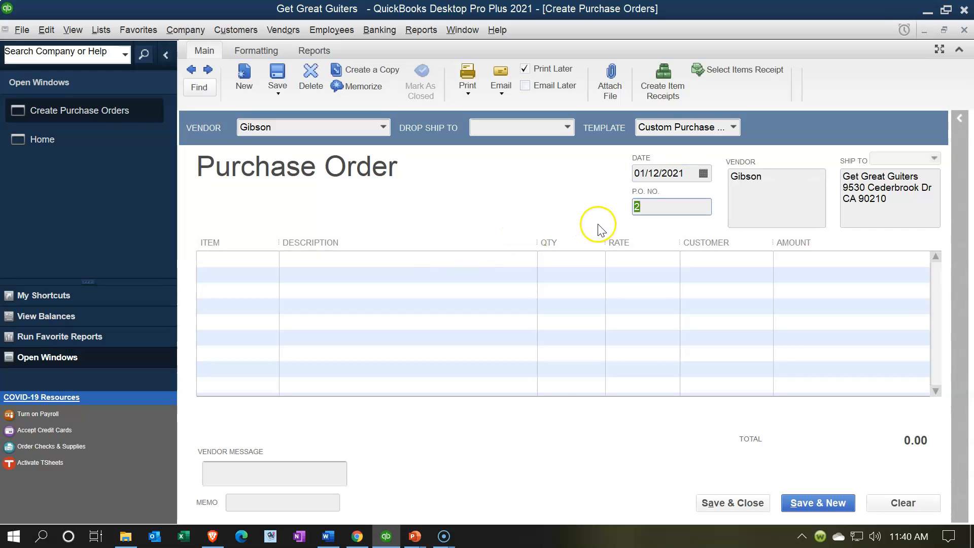
key(Tab)
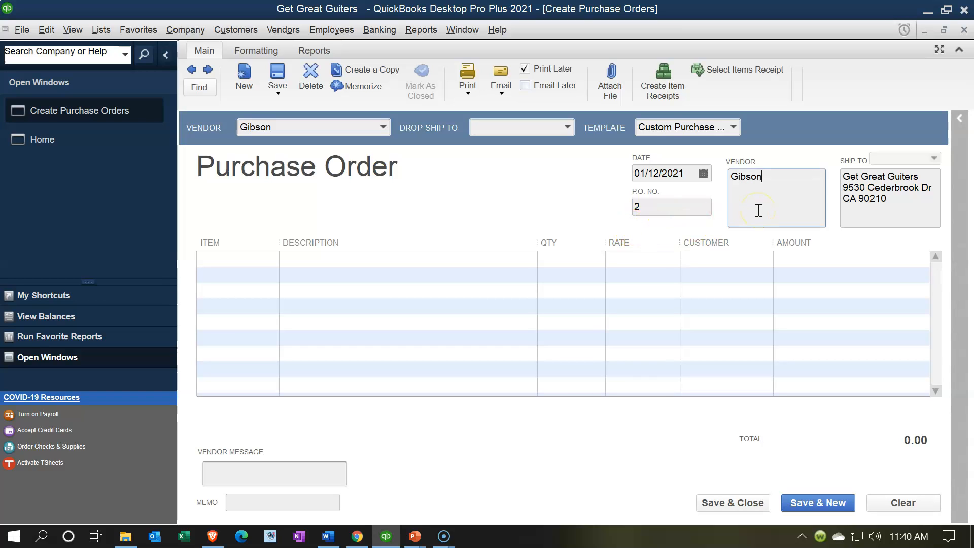
key(Tab)
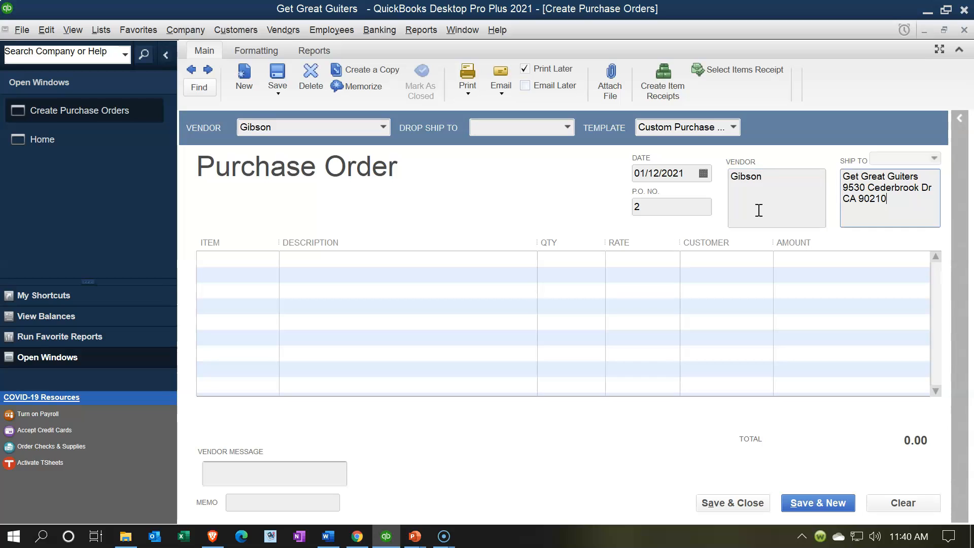
key(Tab)
click(279, 253)
click(270, 259)
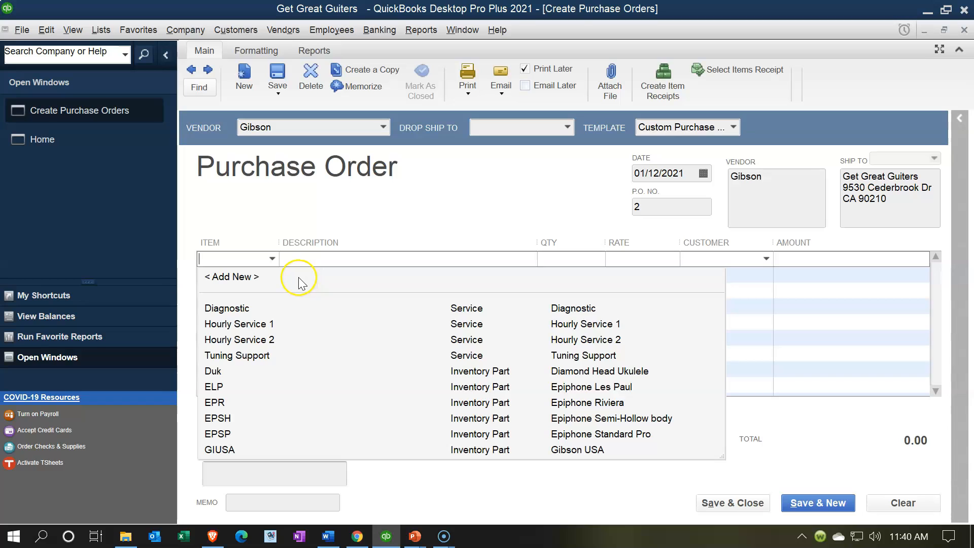
click(273, 257)
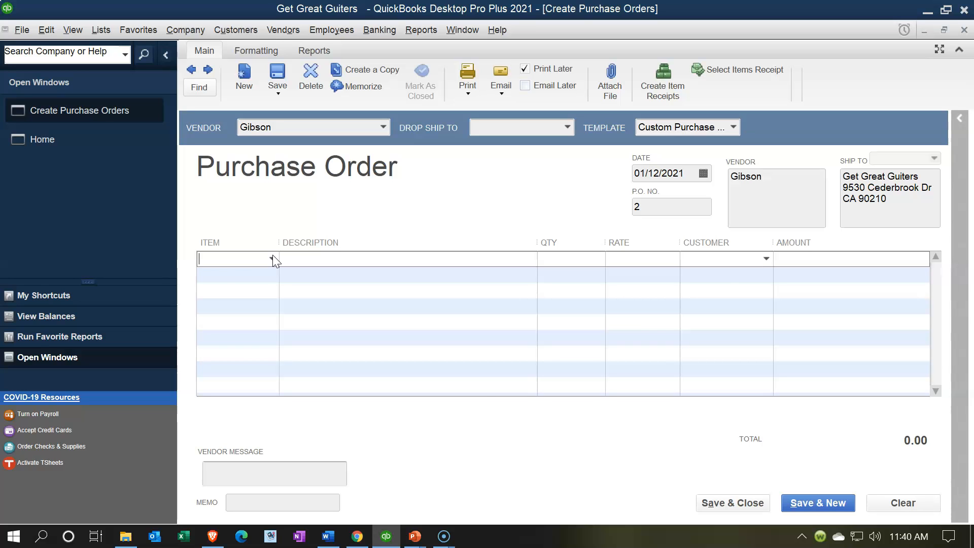
text(GSB)
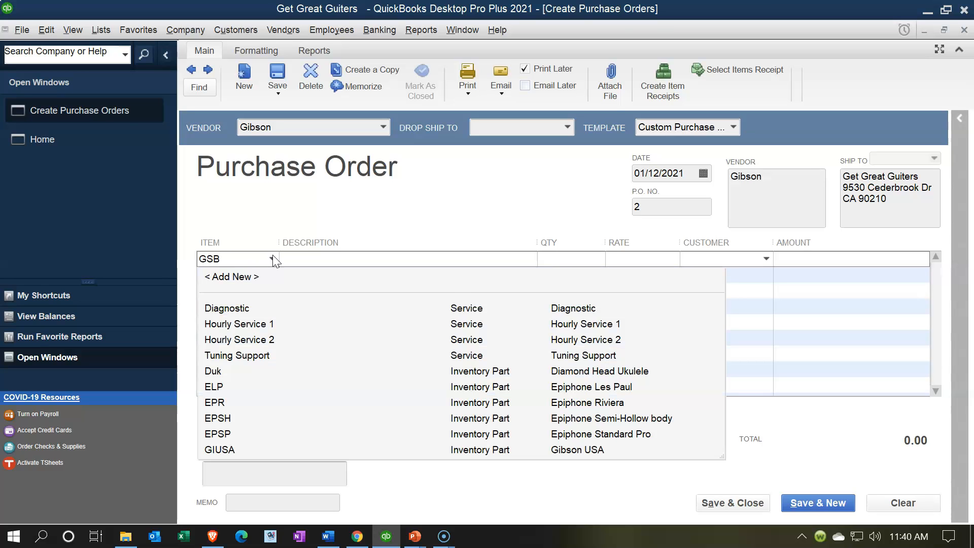
key(Tab)
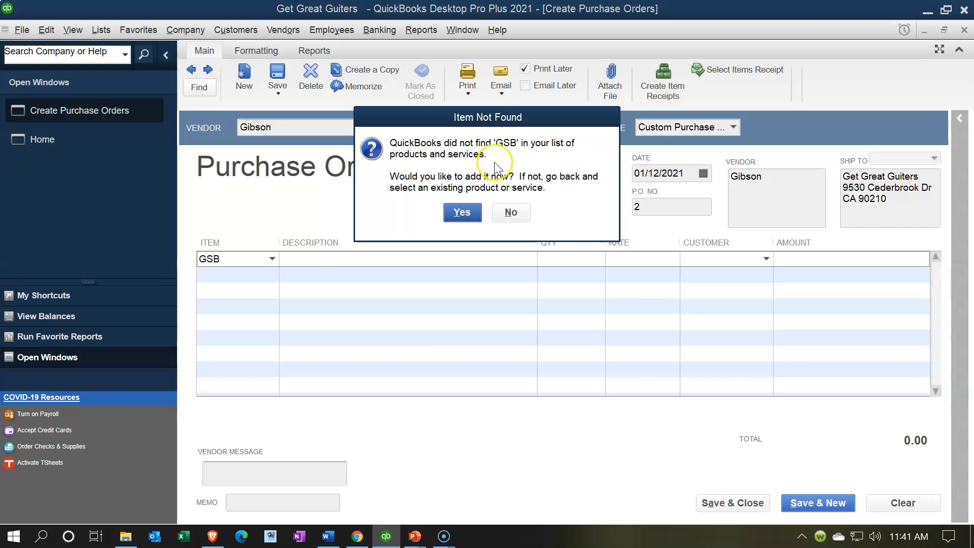
click(463, 213)
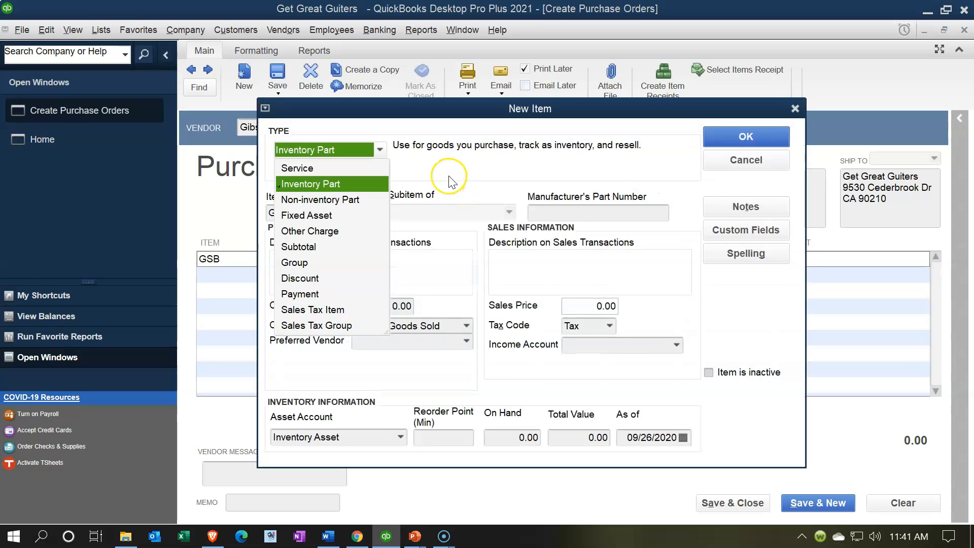
click(449, 178)
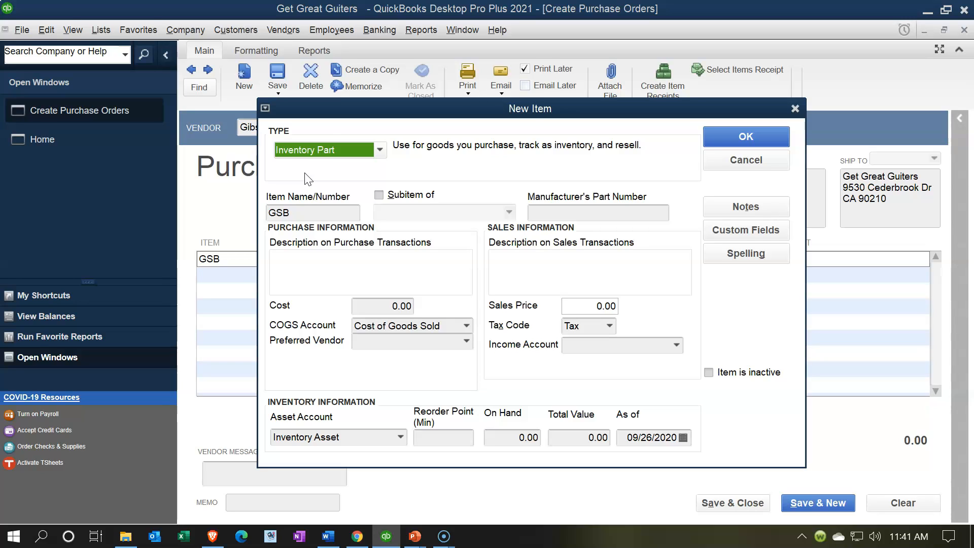
Describe the new item as Gibson SG, with a cost of 598 and Gibson as the preferred vendor.
key(Tab)
key(Tab)
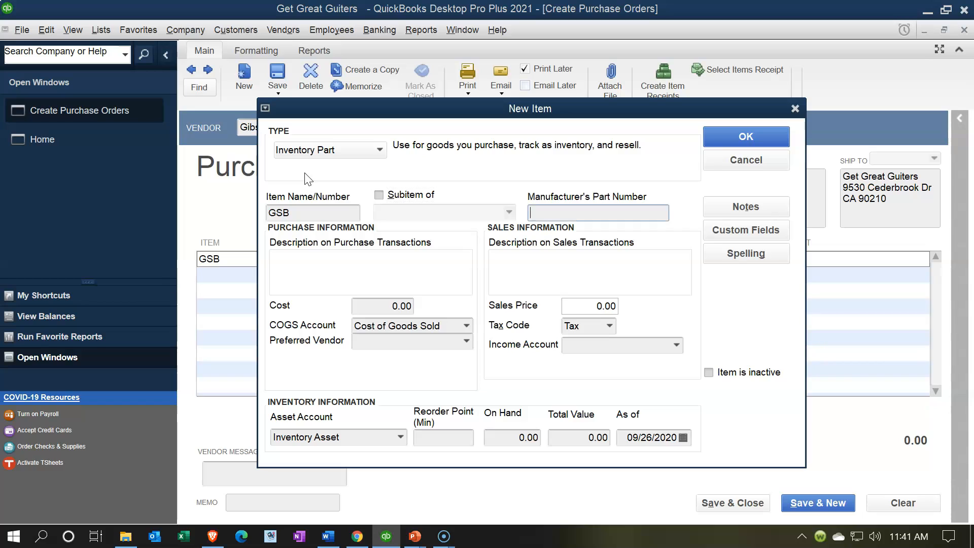
key(Tab)
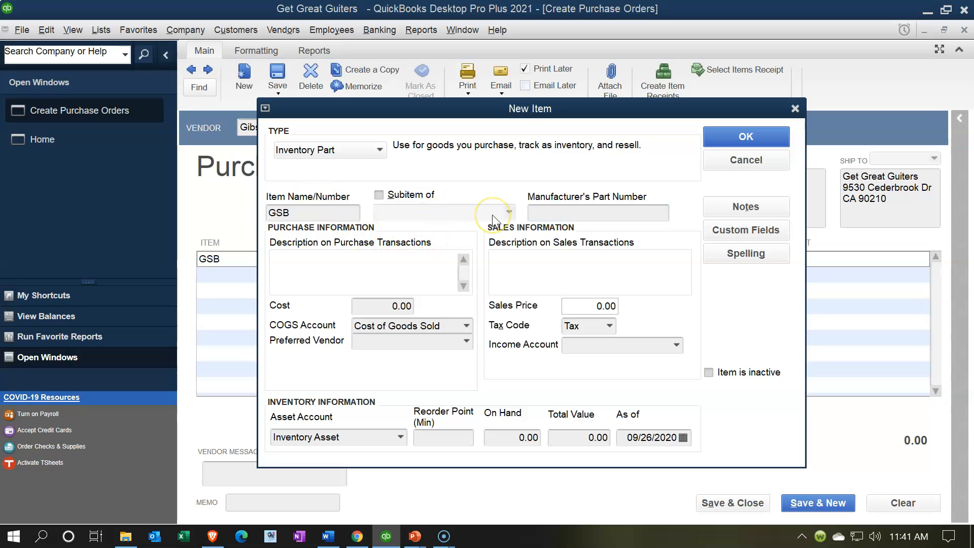
click(372, 272)
text(Gibson SG)
key(Tab)
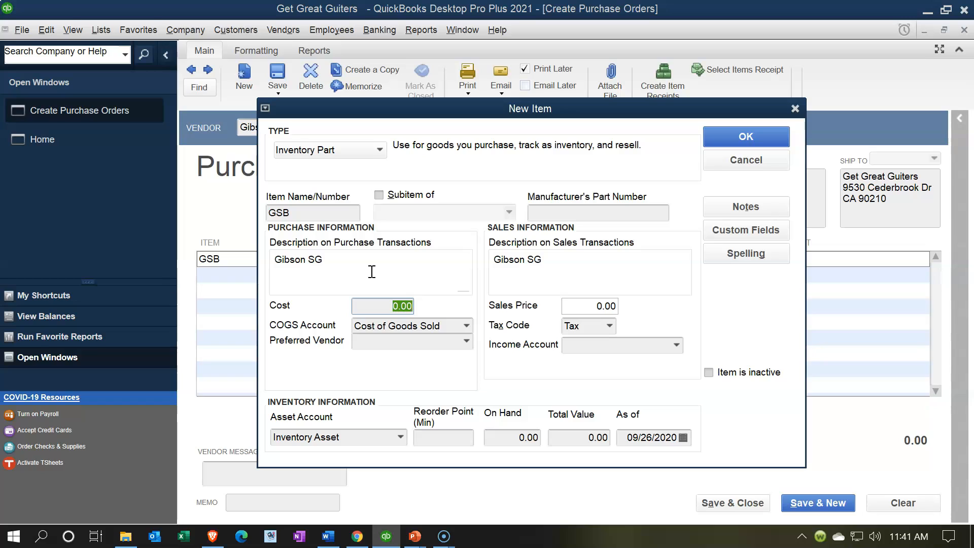
text(598)
key(Tab)
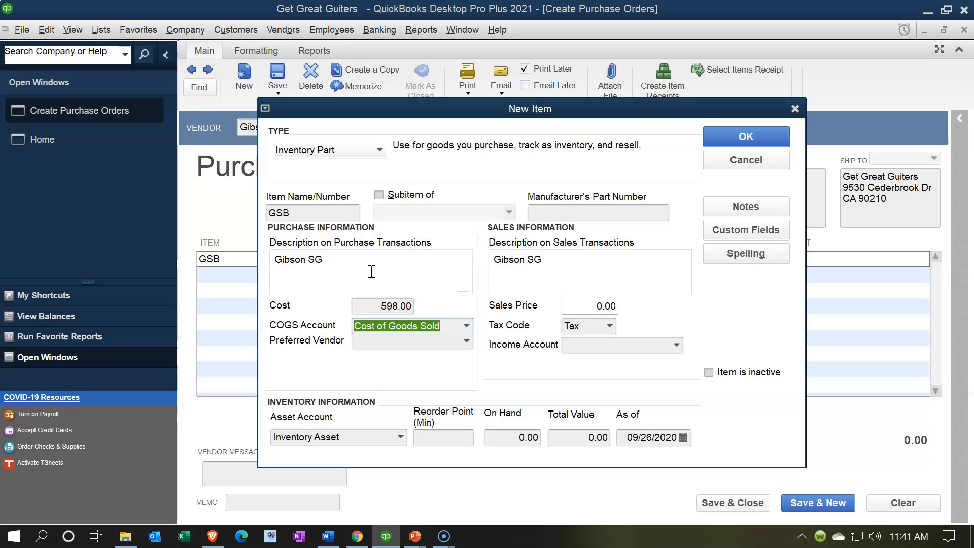
key(Tab)
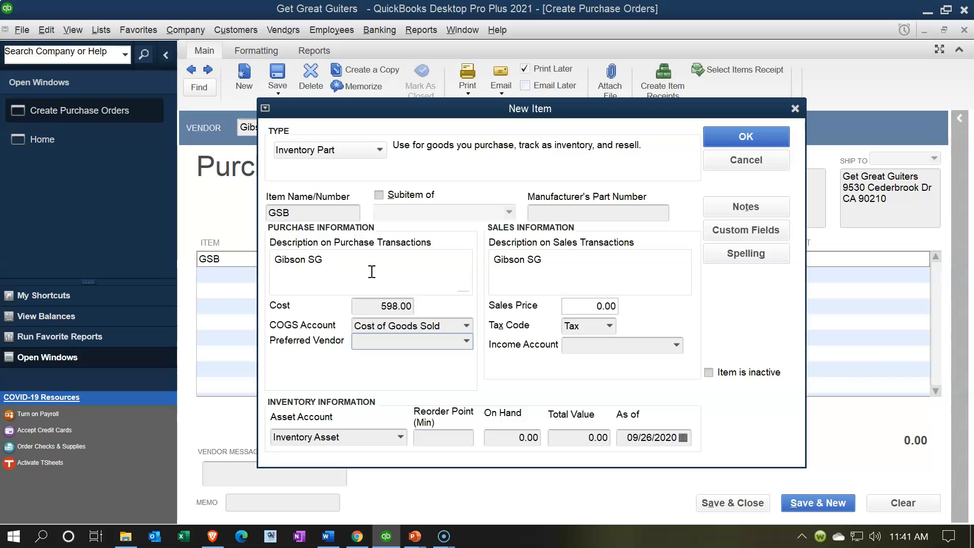
text(Gibson)
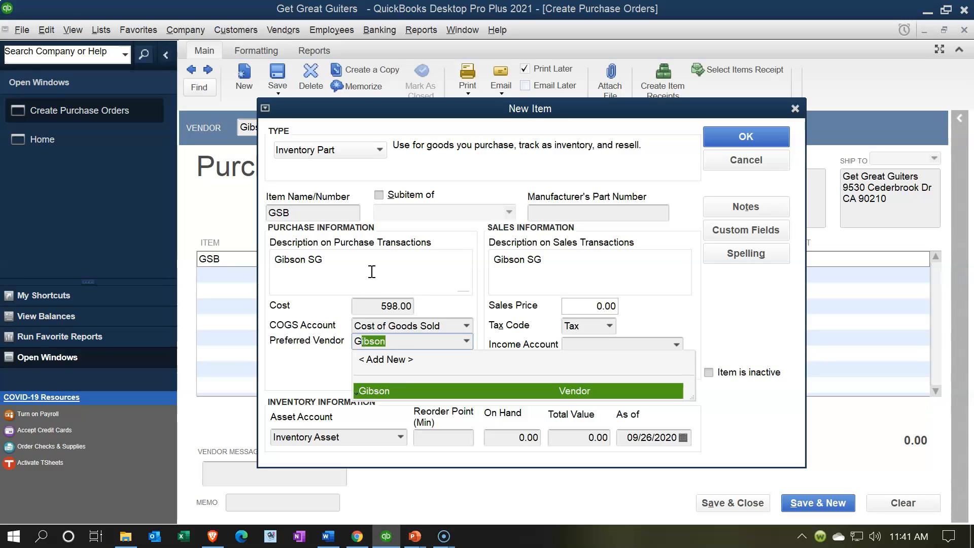
key(Tab)
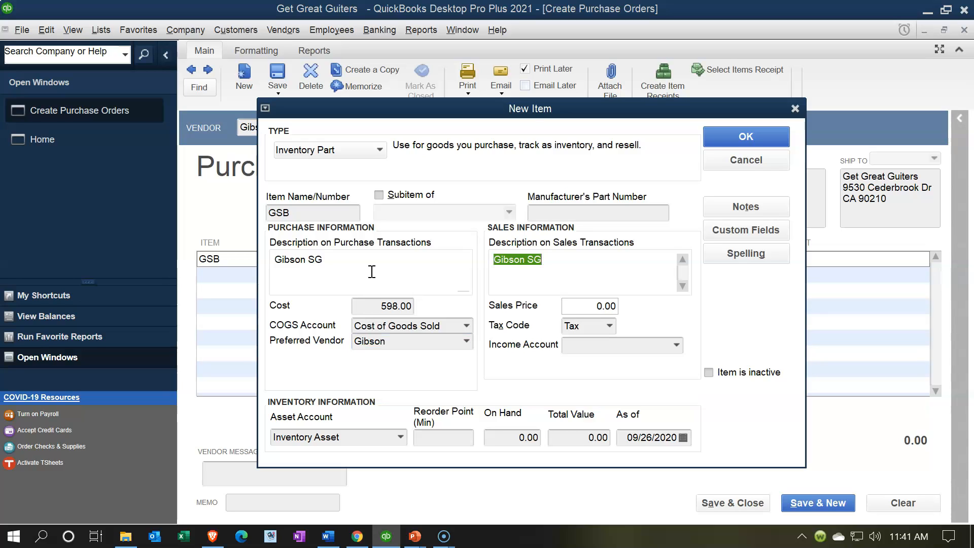
Set the item's sales price to 777.40 and its income account to Sales, and save the item.
key(Tab)
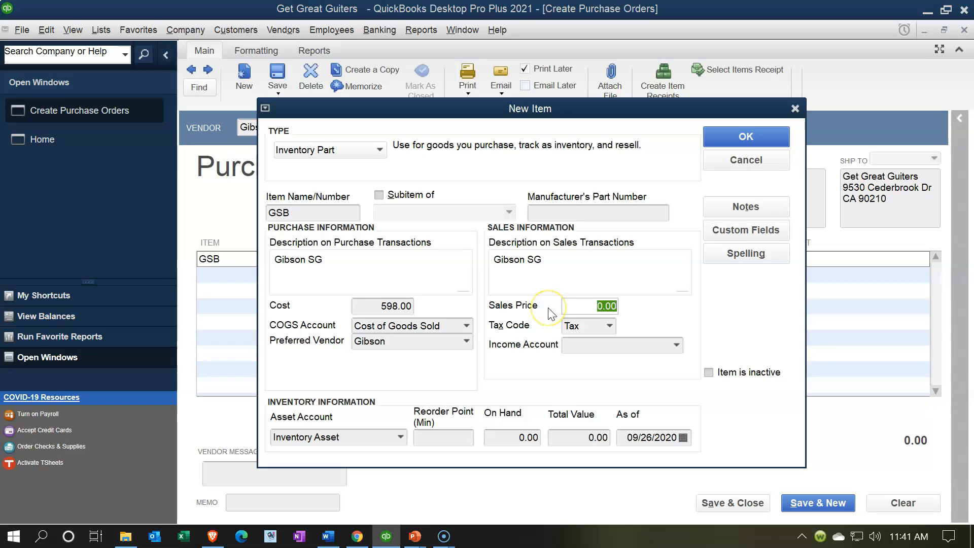
text(777.4)
key(Tab)
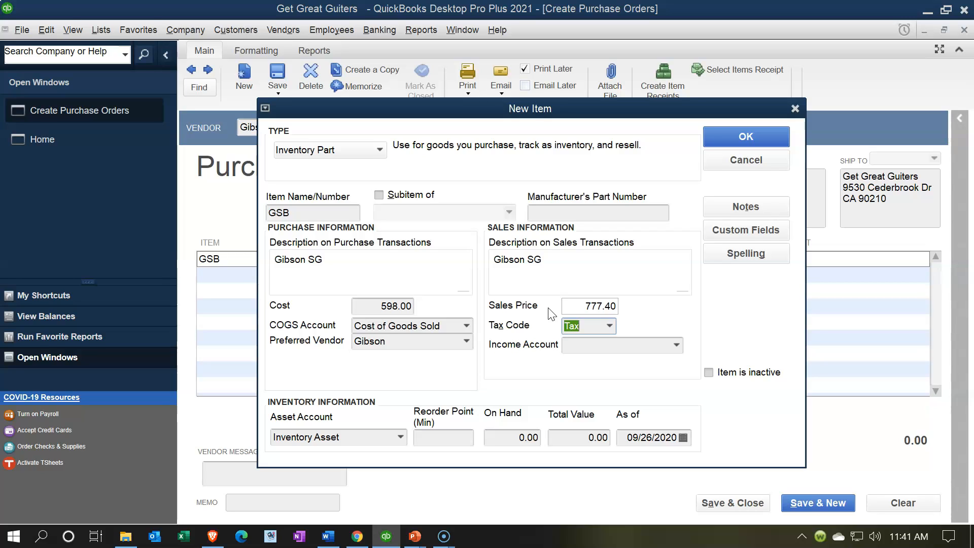
key(Tab)
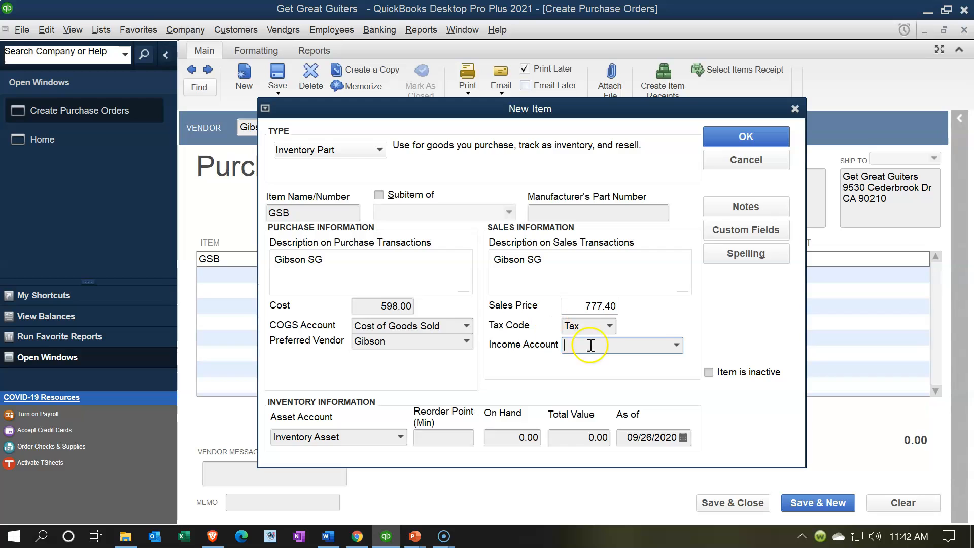
click(677, 345)
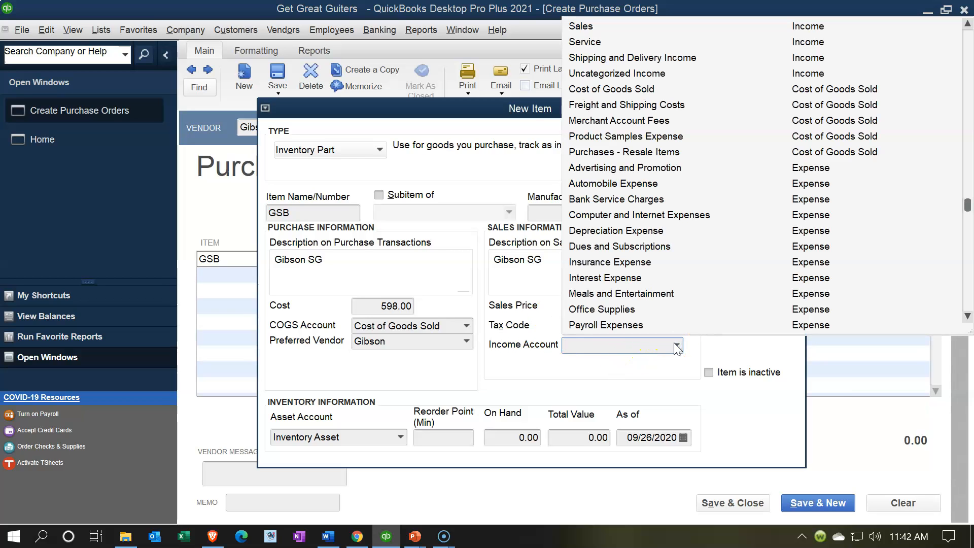
scroll(609, 86, up, 1)
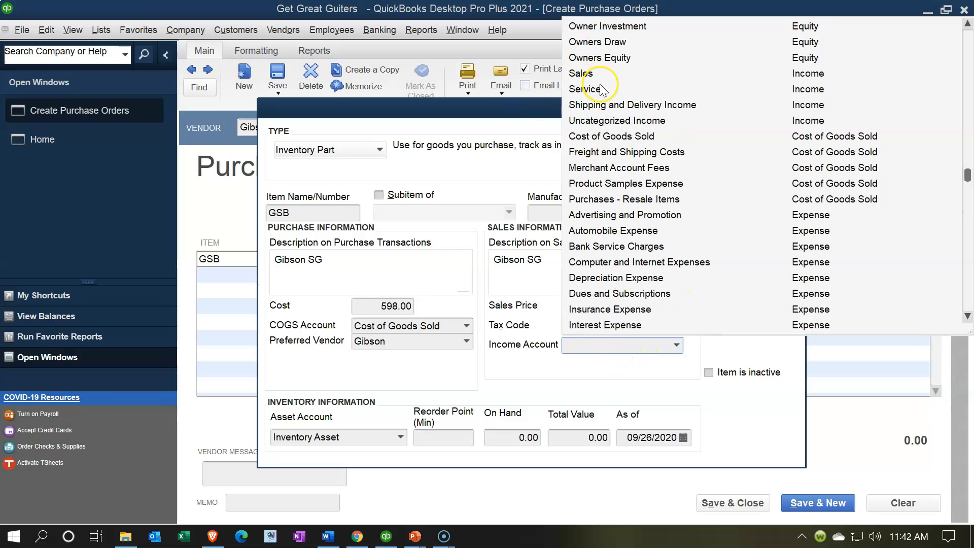
click(596, 77)
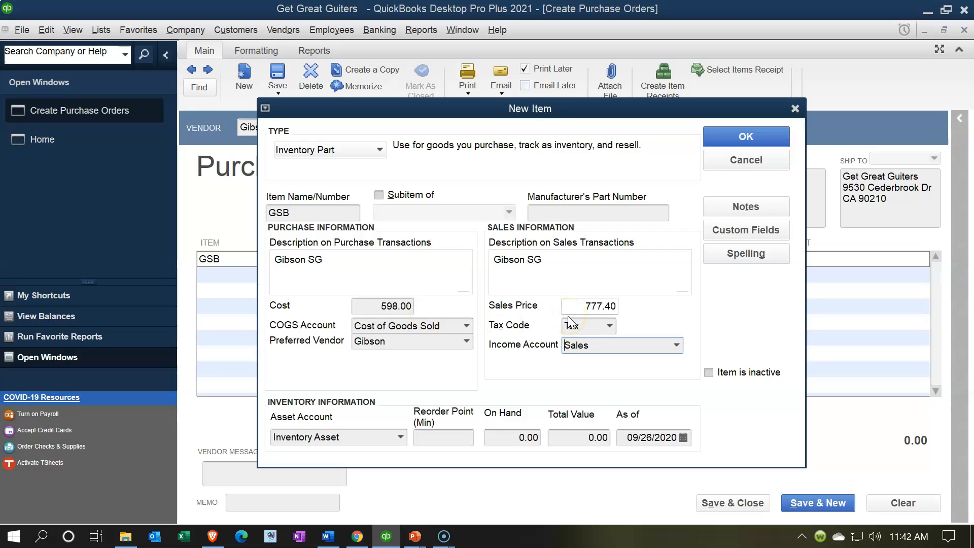
click(725, 137)
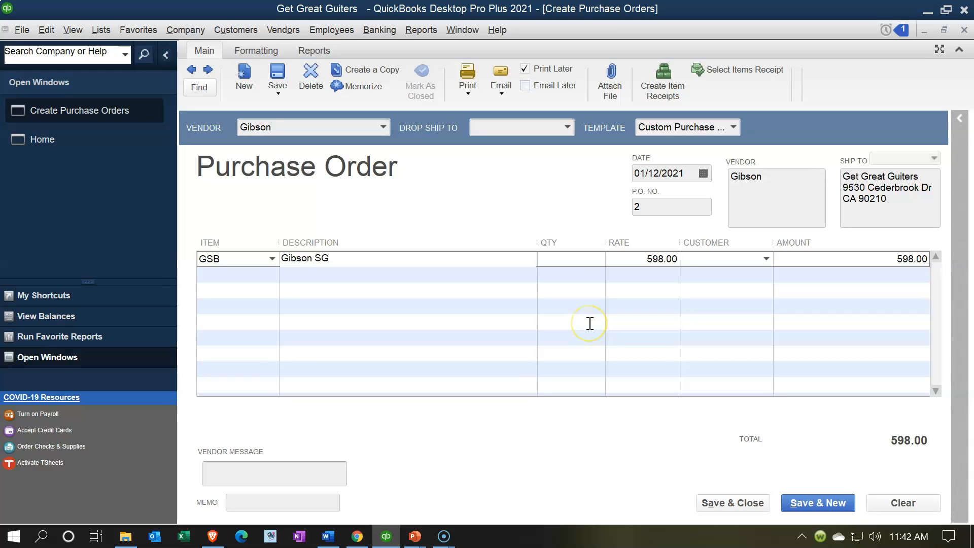
Set the quantity of the GSB line to 10.
click(582, 259)
text(10)
key(Tab)
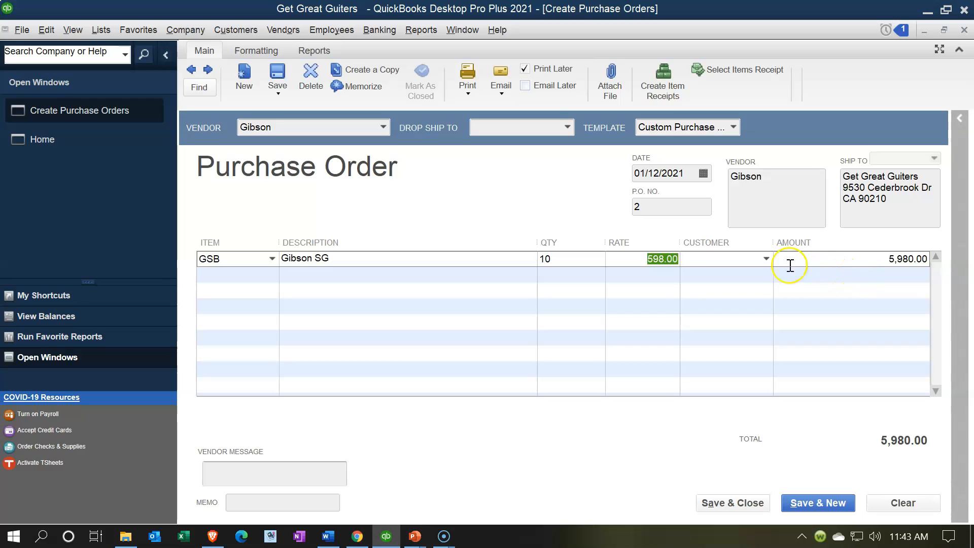
Assign the GSB line to the new customer Music Stuff Store, quick-adding it to the customer list, and save and close the purchase order.
click(729, 259)
text(Mu)
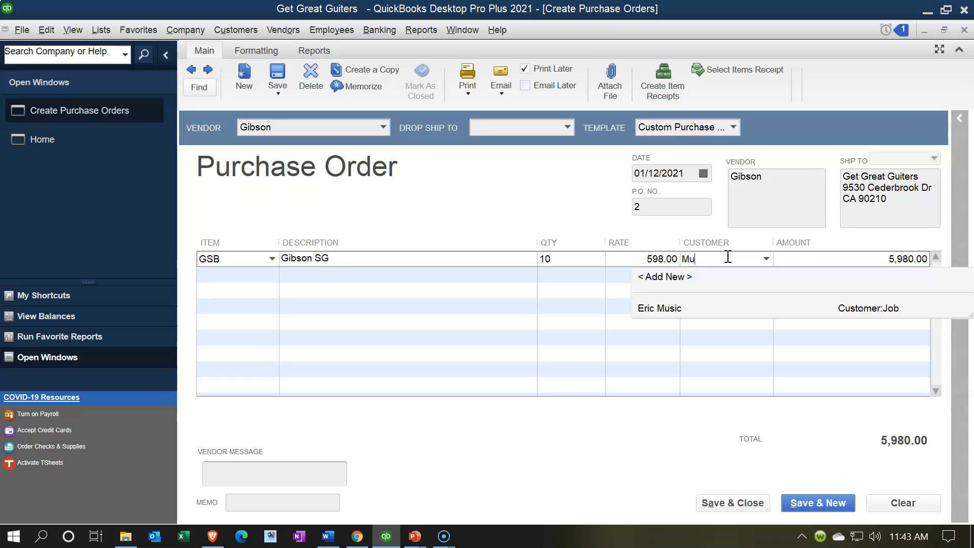
text(sic Stuff Store)
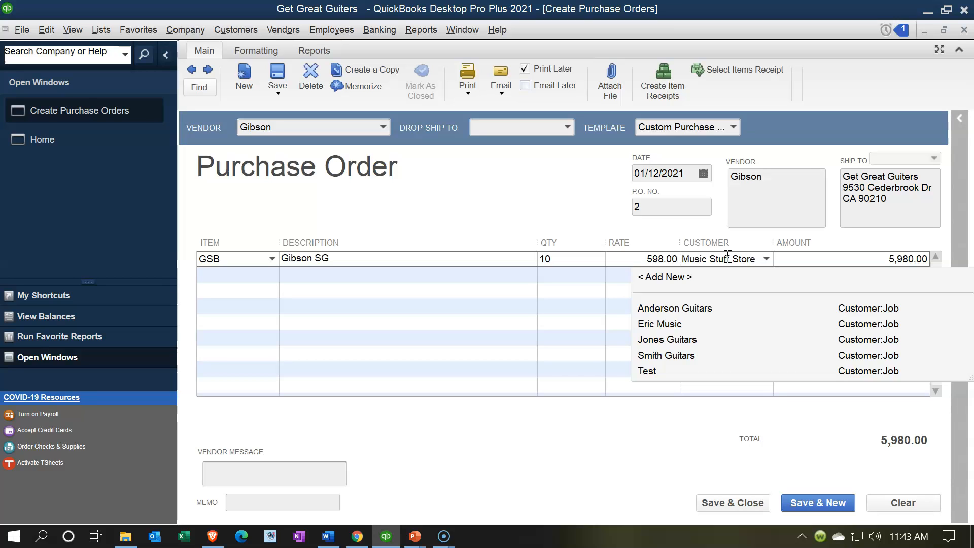
key(Tab)
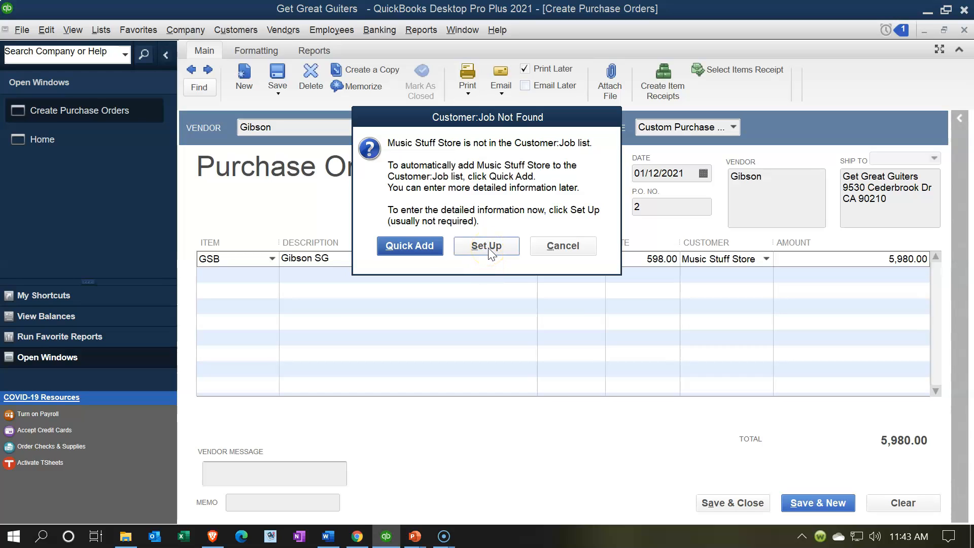
click(428, 258)
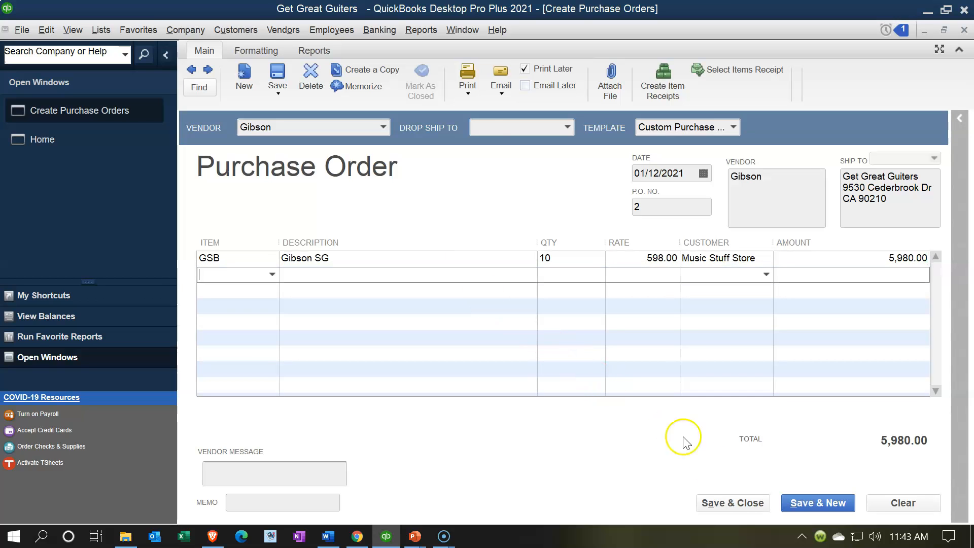
click(739, 503)
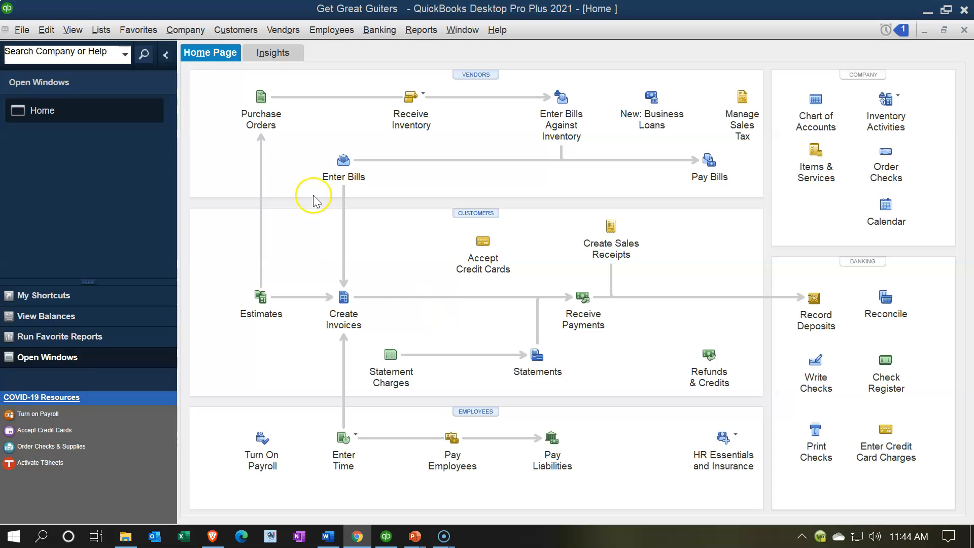
Review the GSB item's record in the item list, including its on-hand and on-order quantities, and return to the home page.
click(101, 30)
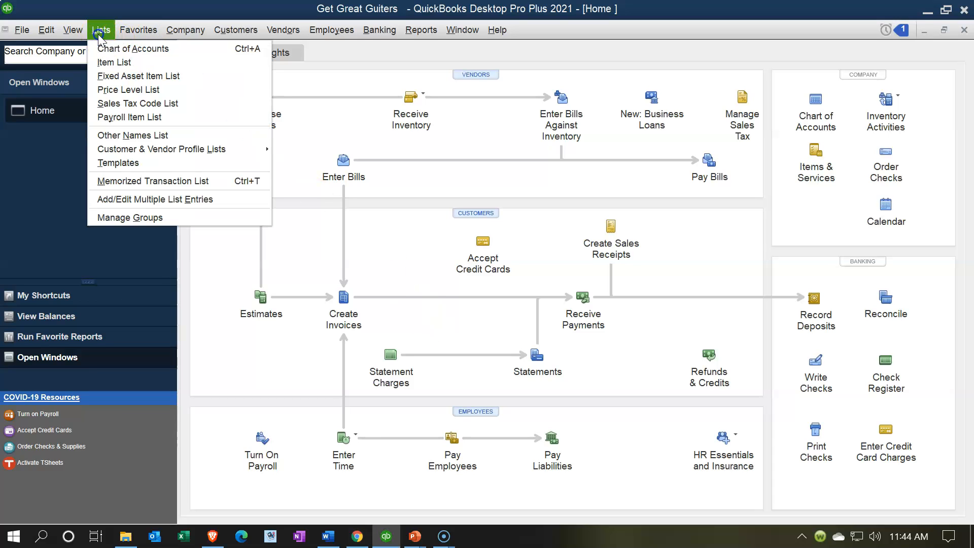
click(106, 62)
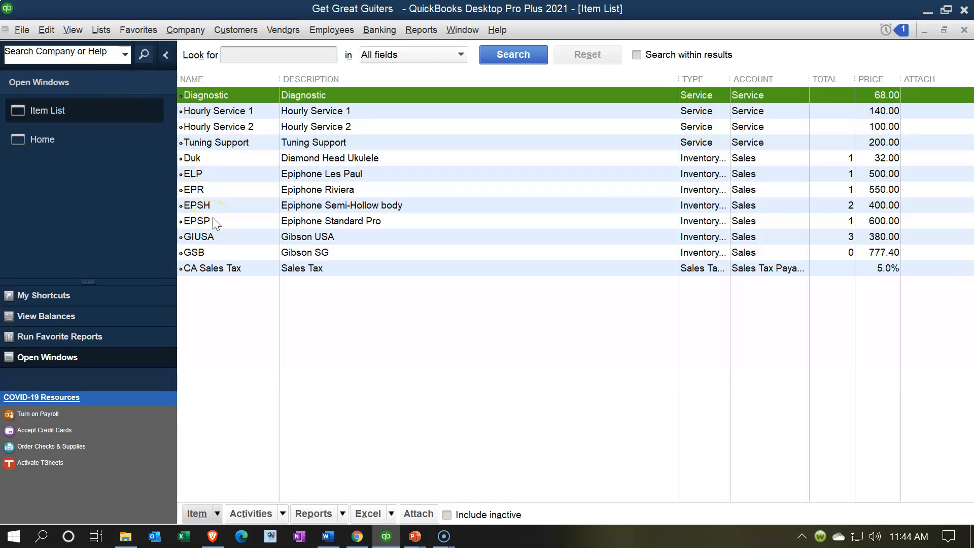
click(209, 253)
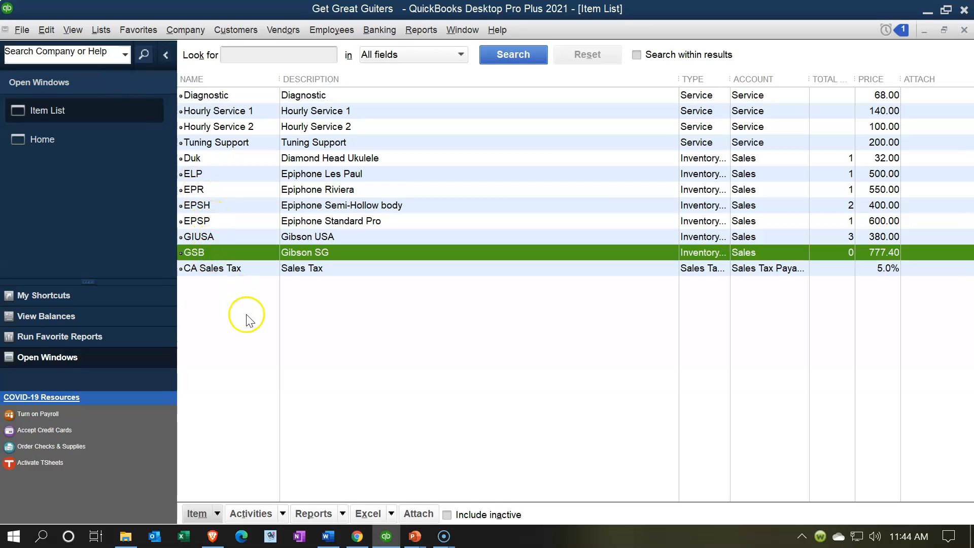
double_click(391, 252)
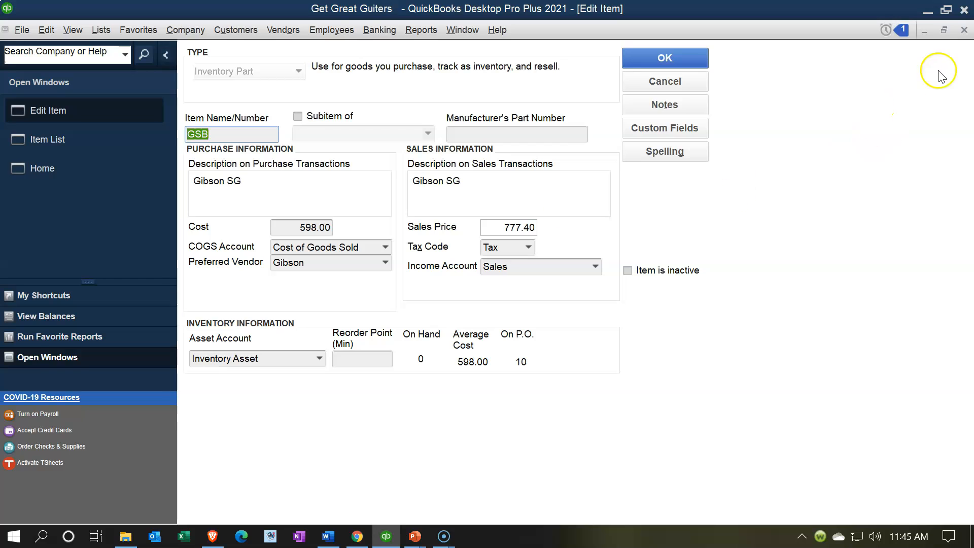
click(964, 30)
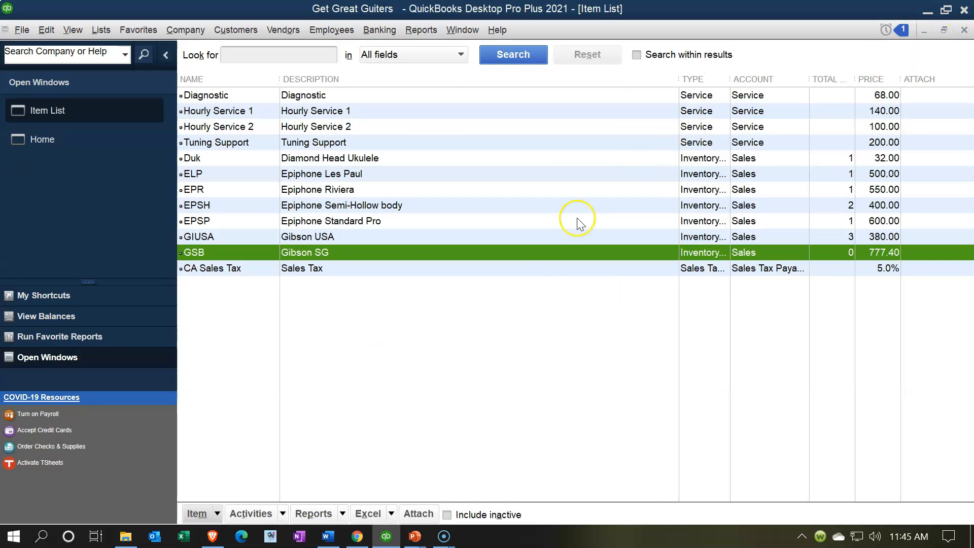
click(59, 133)
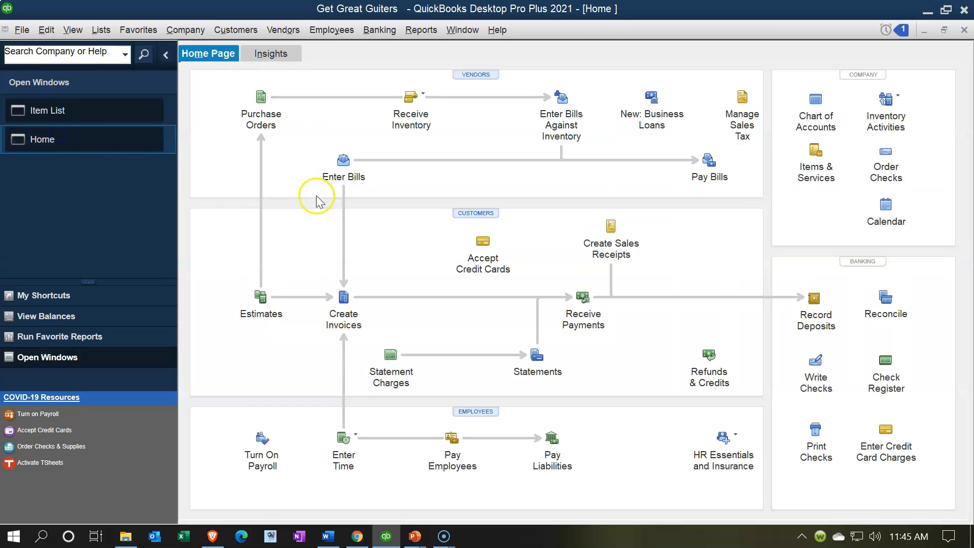